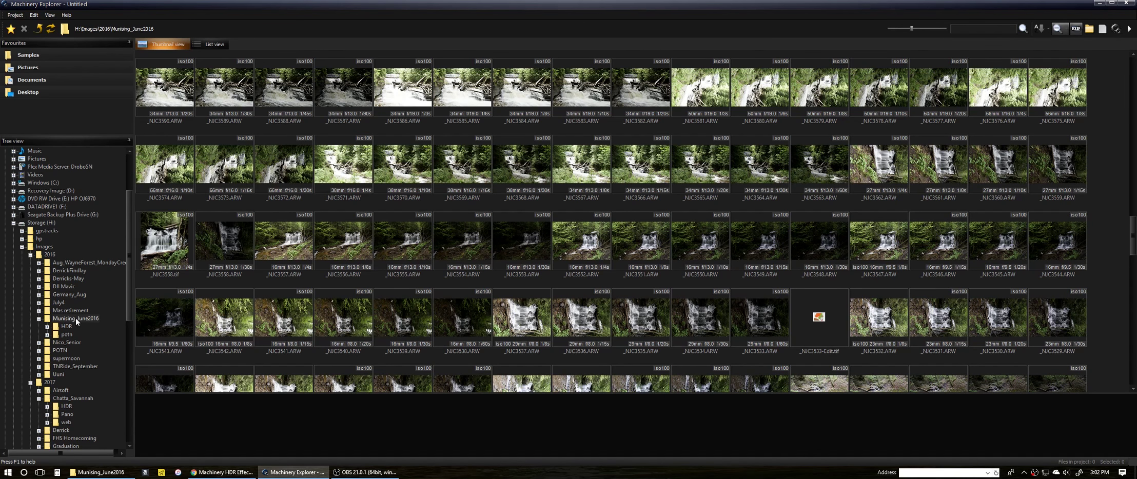
Select the waterfall exposures _NJC3557.ARW through _NJC3553.ARW and send them to Edit in the HDR editor.
left_click(295, 235)
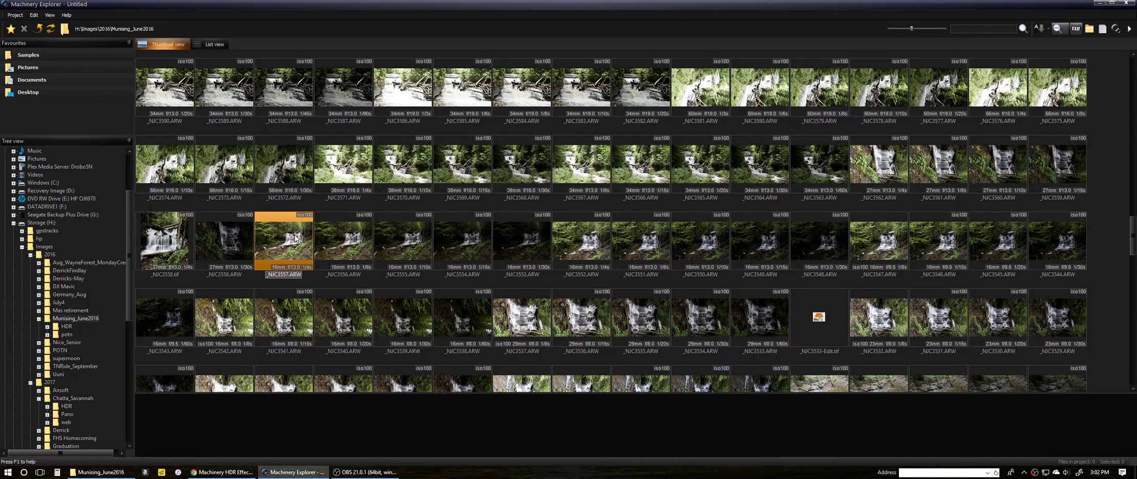
left_click(514, 240, "shift")
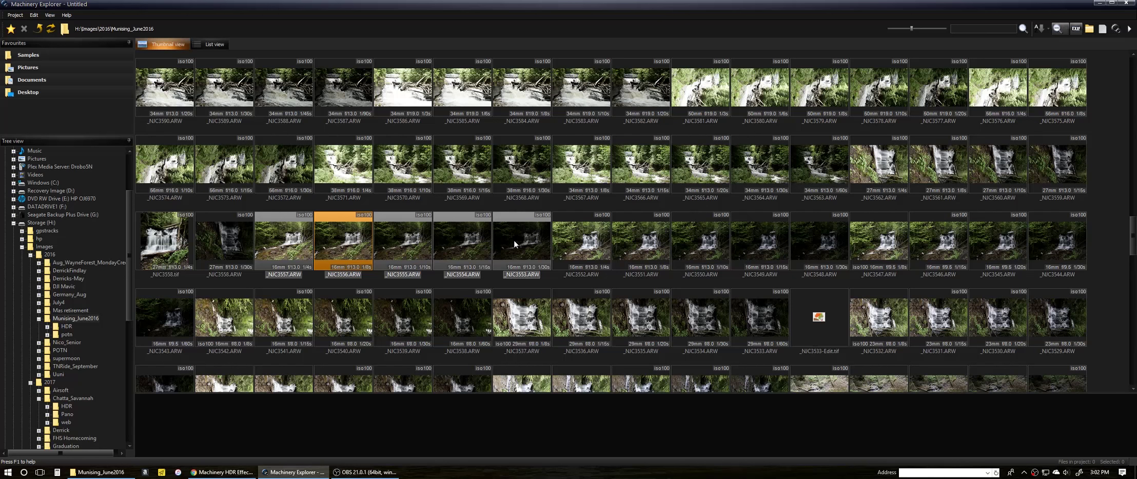
right_click(514, 240)
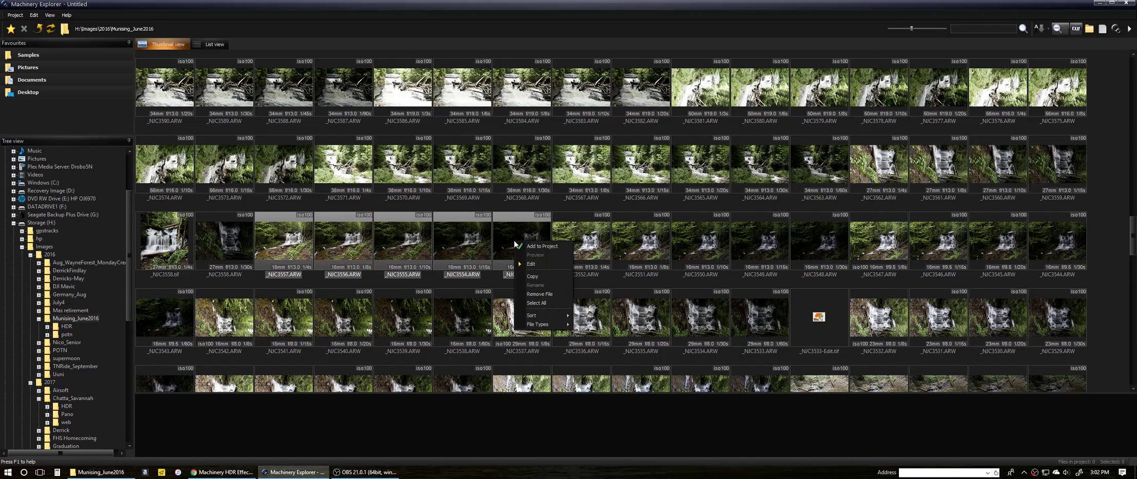
left_click(530, 264)
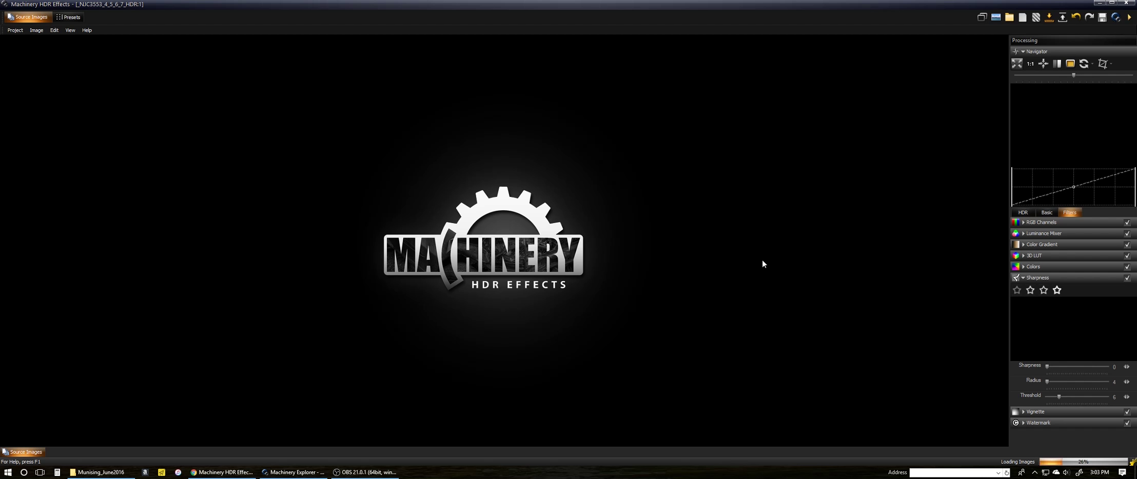
Show the HDR processing settings while the merged waterfall set tone-maps.
left_click(1023, 212)
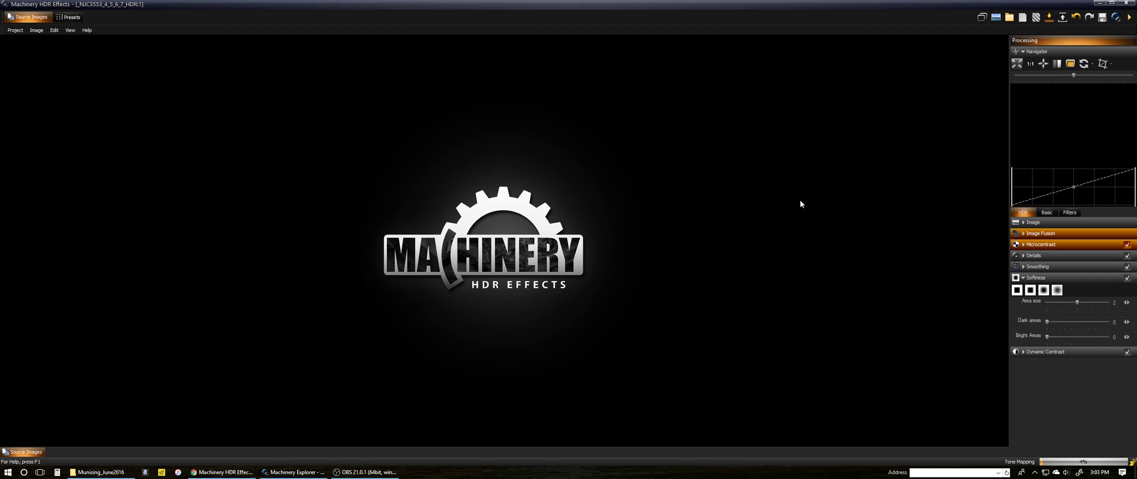
left_click(70, 29)
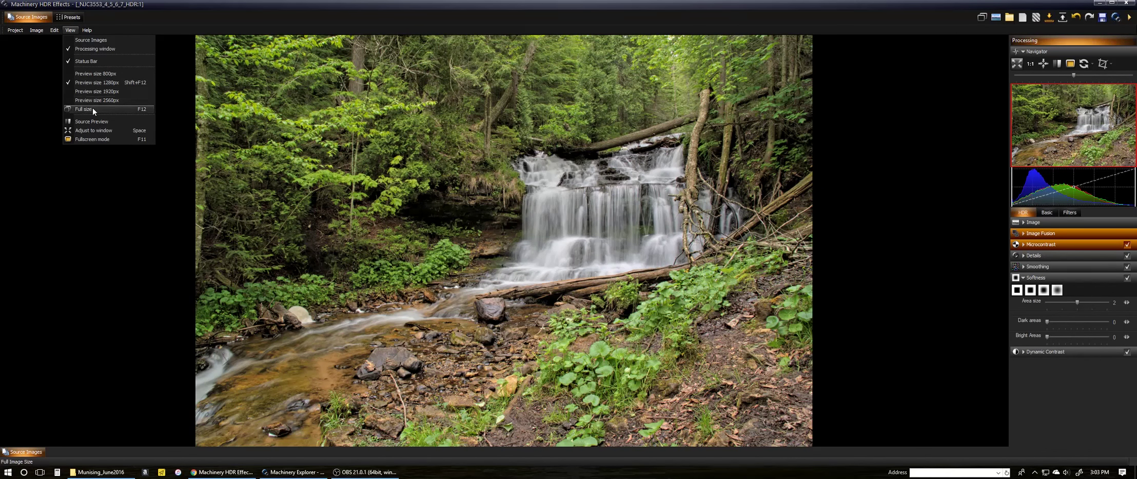
Switch the preview to Full size (F12) from the View menu.
left_click(93, 109)
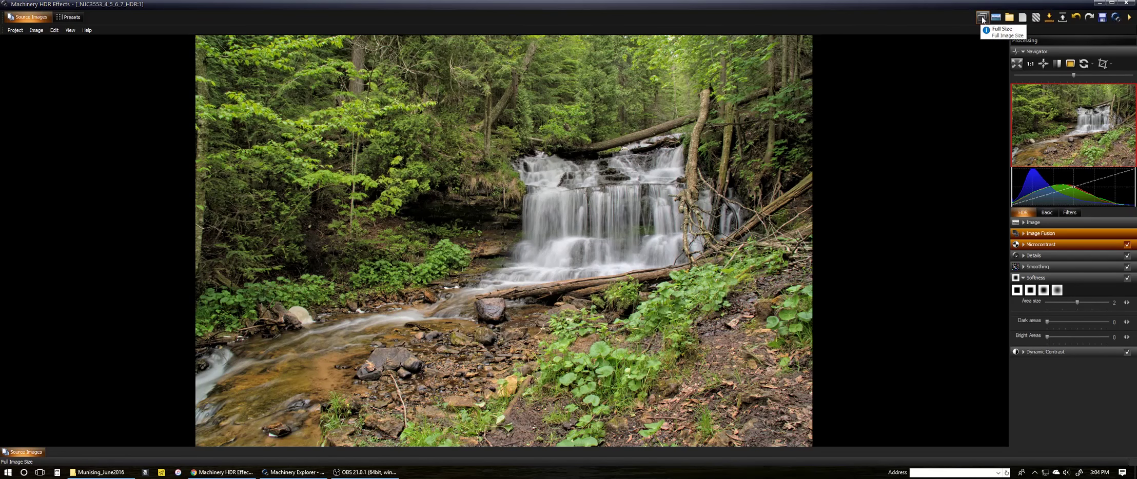
Enable Noise Reduction, Align Images and Remove ghosts, keeping HDR Mode on Natural HDR.
left_click(1036, 224)
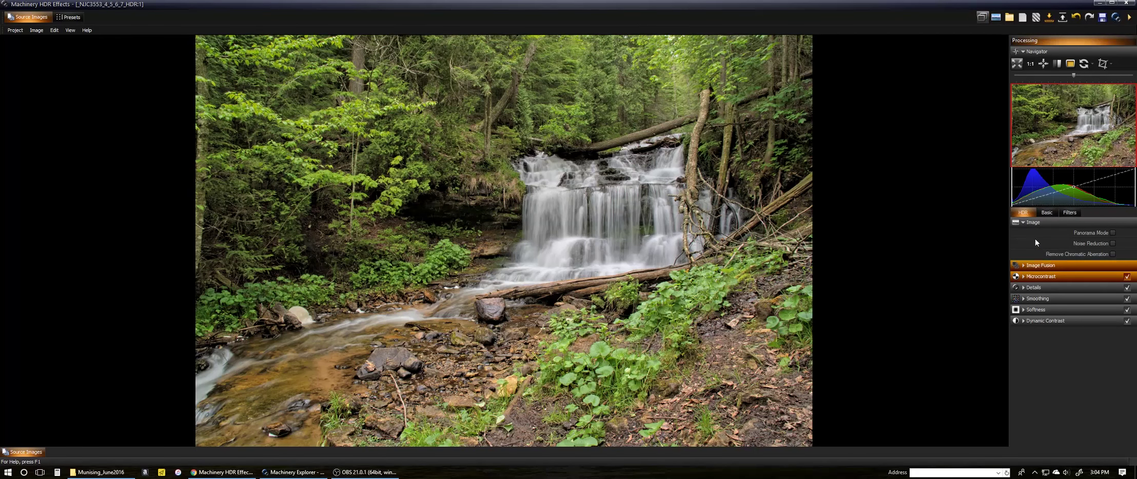
left_click(1113, 244)
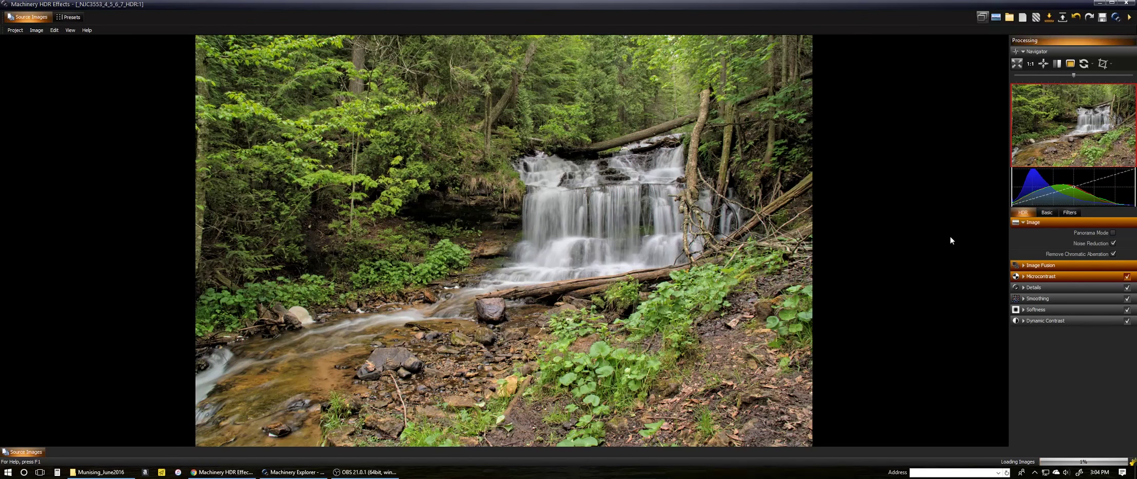
left_click(1033, 265)
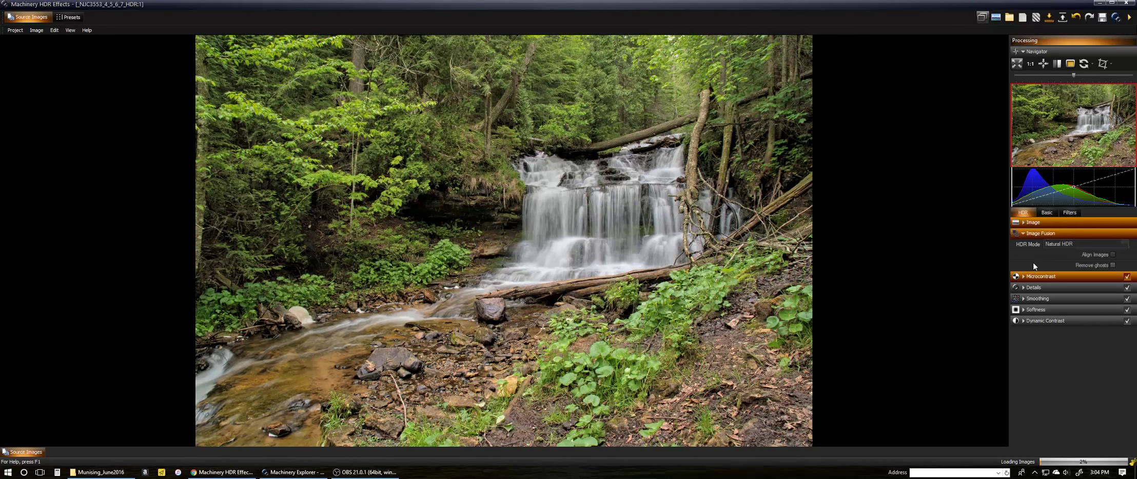
left_click(1114, 255)
left_click(1114, 265)
left_click(1063, 245)
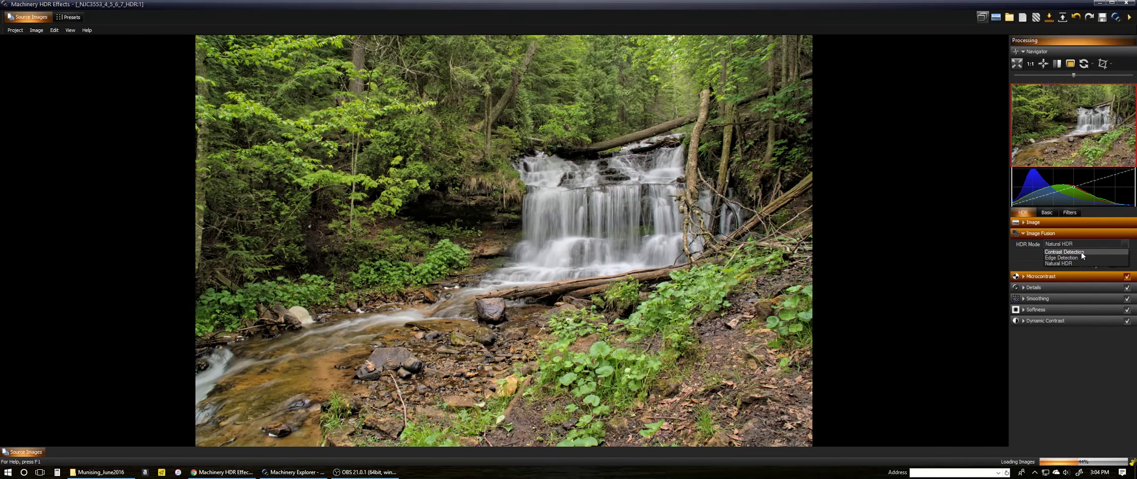
left_click(988, 259)
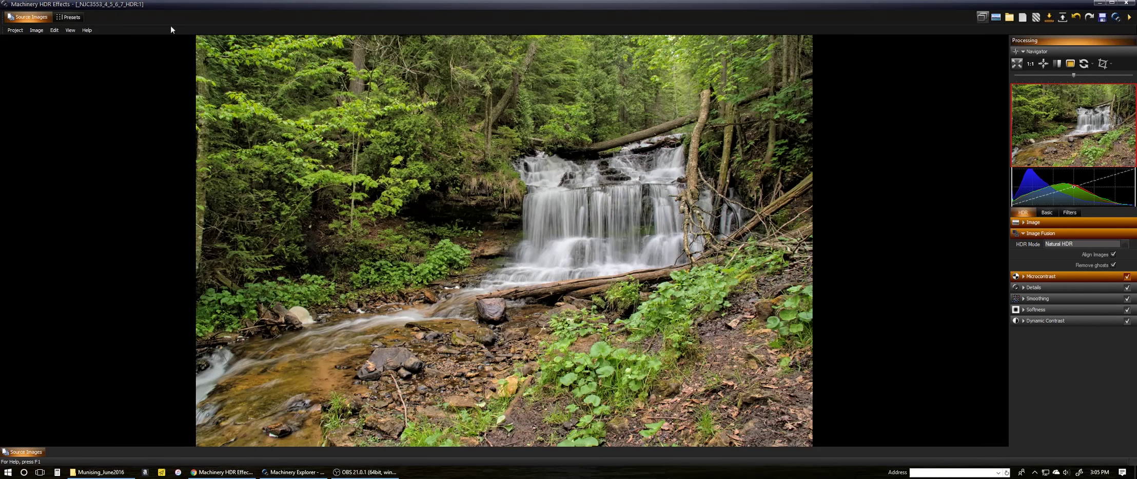
Apply the third Microcontrast preset (strength 100) with Shadows 18 and Lights 20.
left_click(1040, 277)
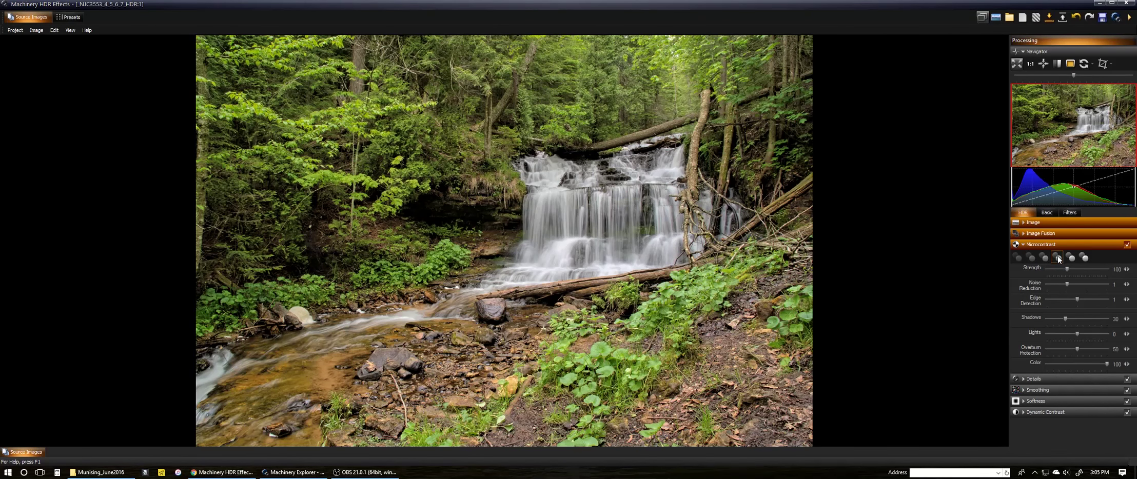
left_click(1022, 257)
left_click(1032, 257)
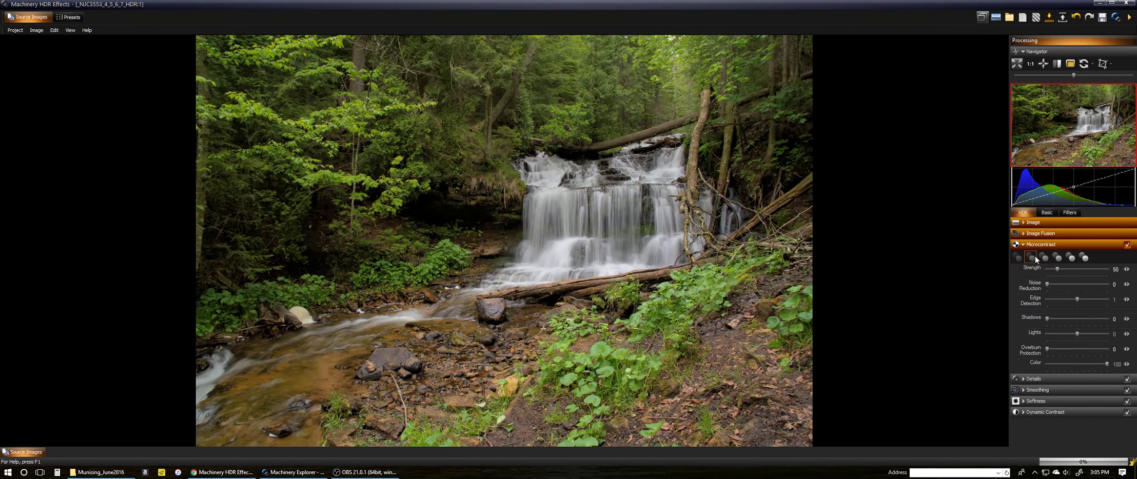
left_click(1044, 259)
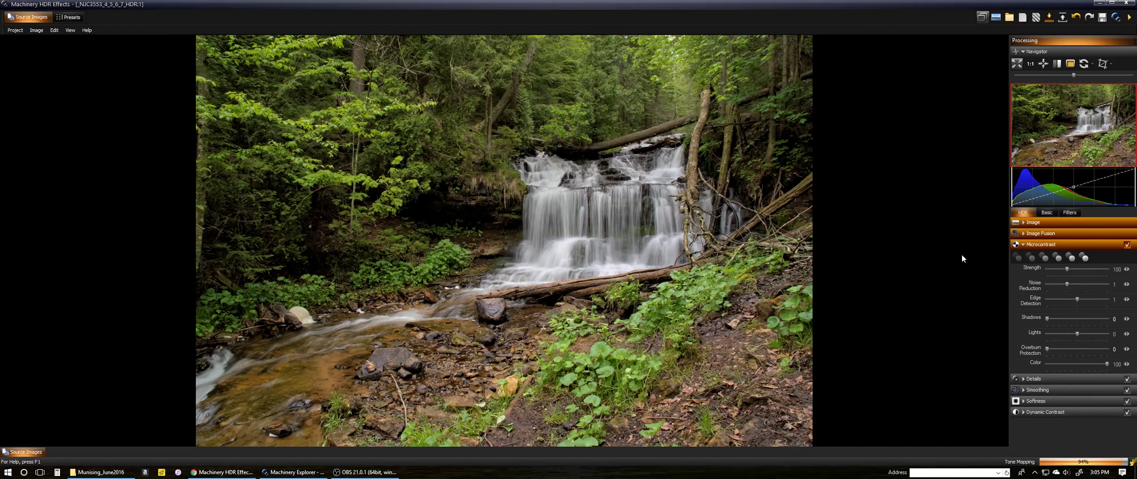
left_click(1085, 258)
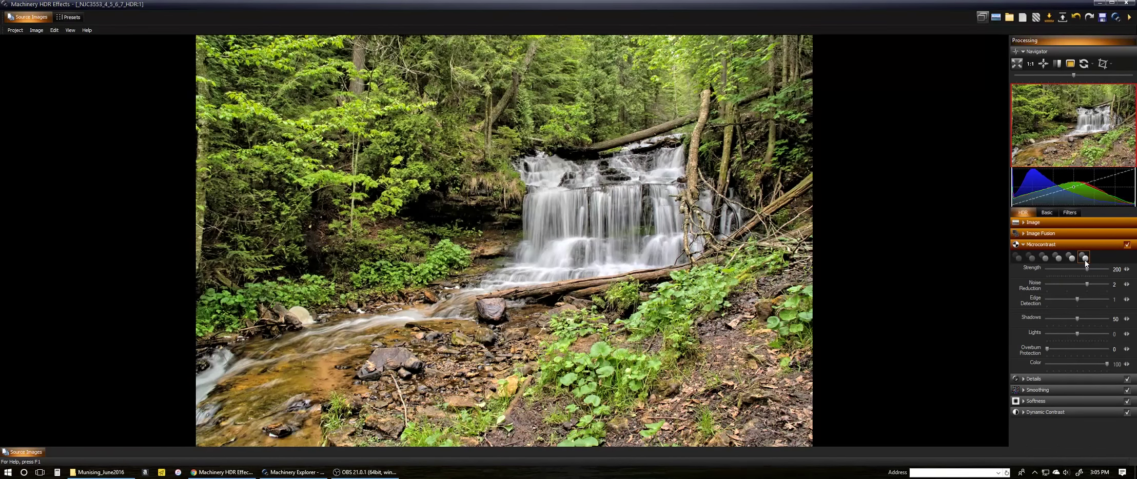
left_click(1045, 257)
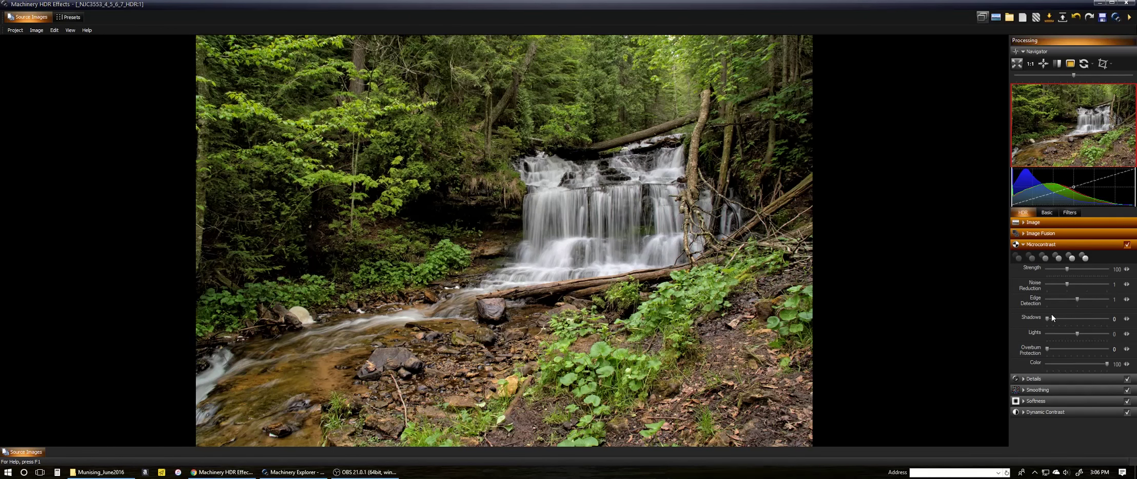
left_click_drag(1052, 318, 1058, 319)
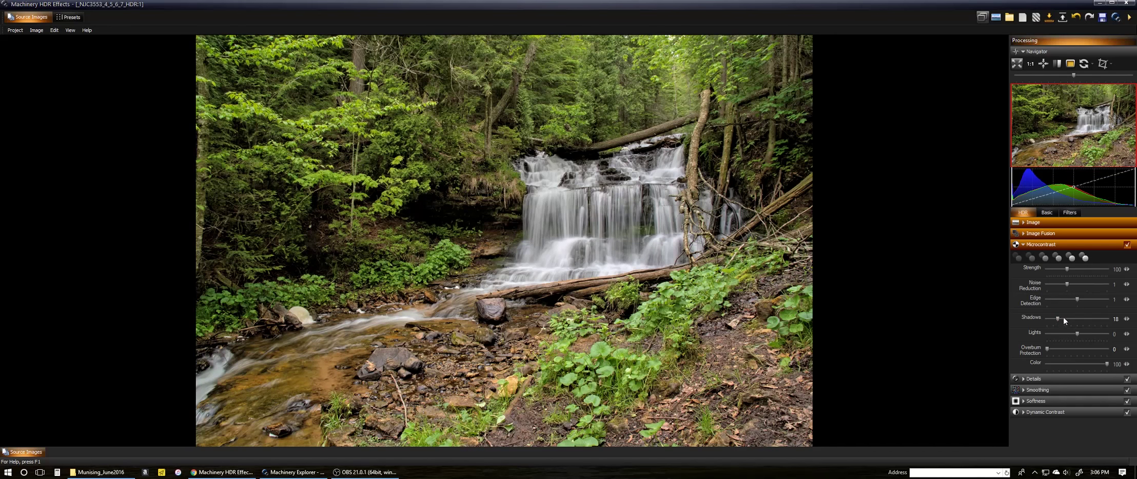
left_click_drag(1077, 334, 1084, 334)
left_click(72, 18)
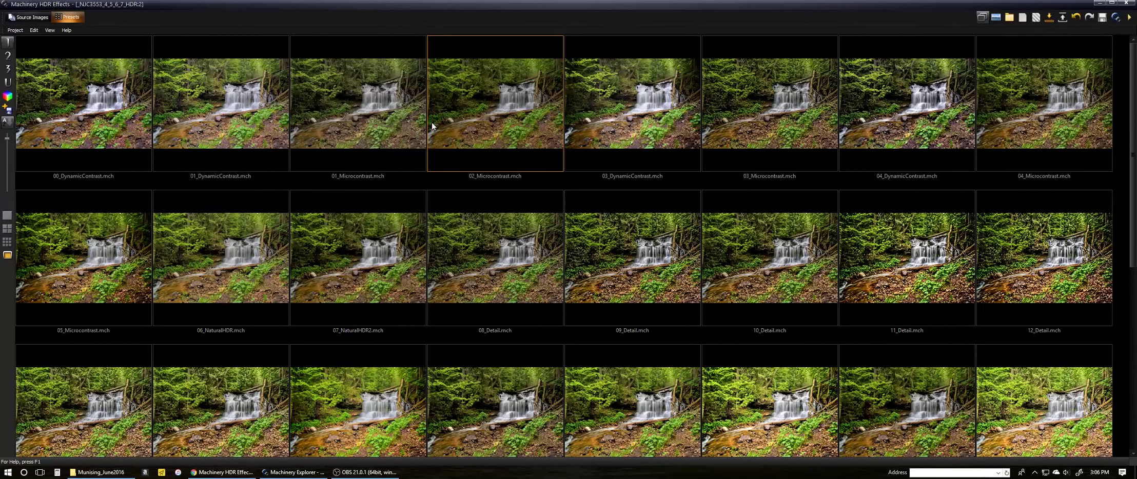
scroll(432, 124, "down", 5)
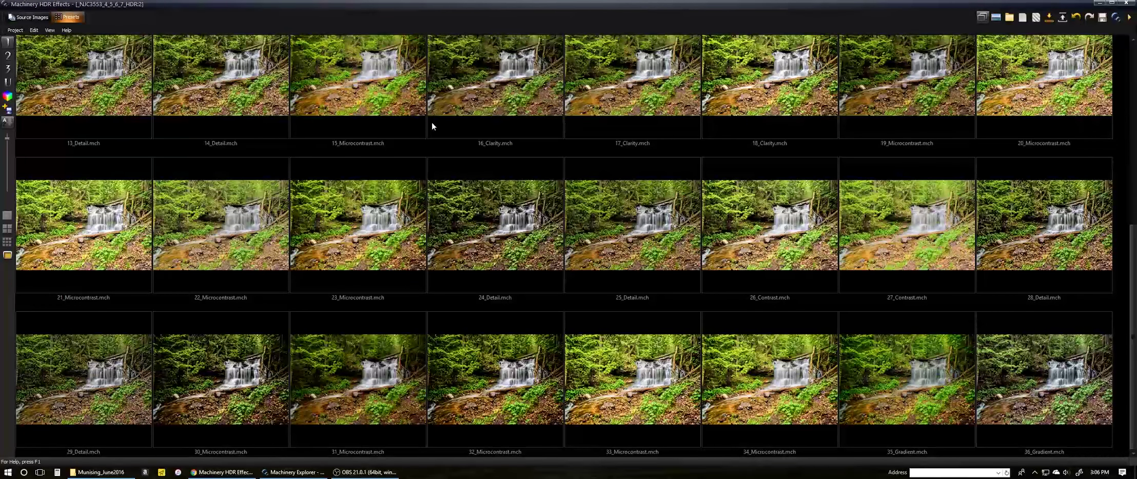
scroll(450, 130, "up", 5)
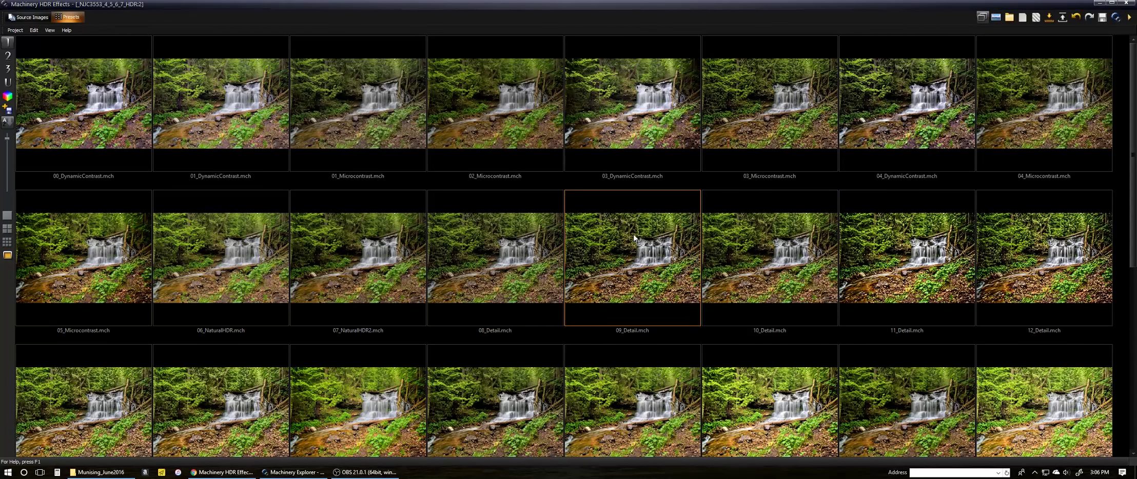
Return to the waterfall image and apply the Details preset with Small Contrasts 50, Large Contrasts 0.
double_click(132, 70)
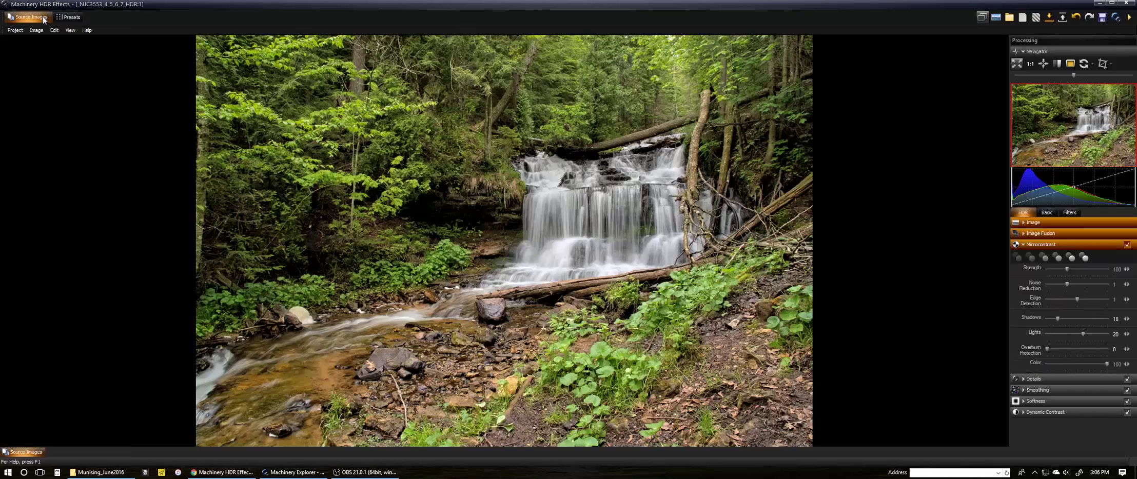
left_click(1033, 380)
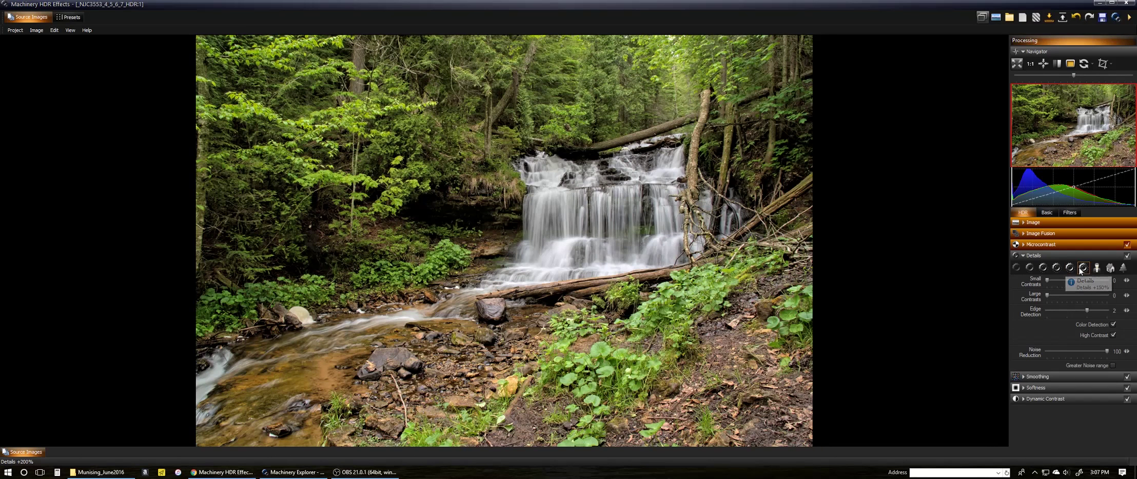
left_click(1044, 267)
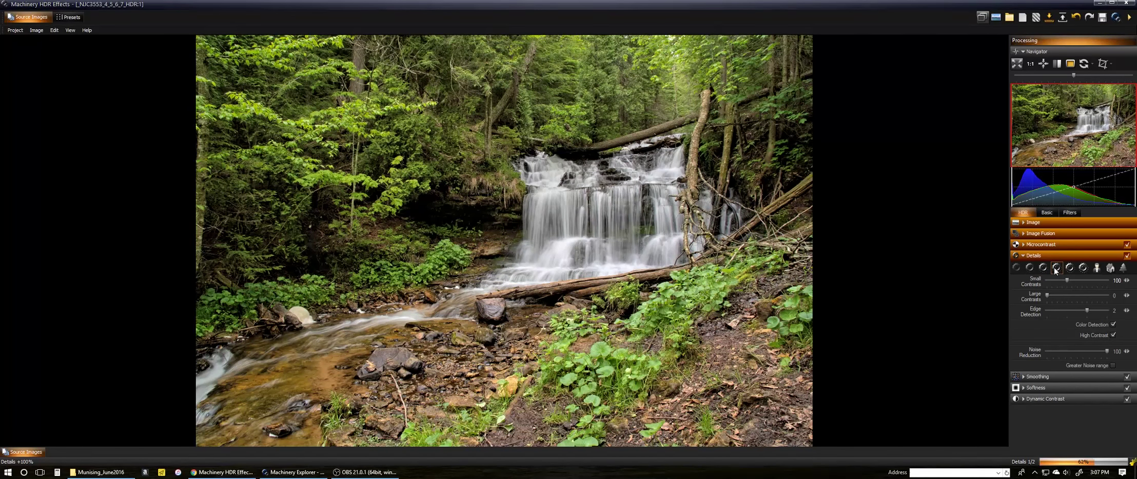
left_click(1056, 268)
left_click(1065, 268)
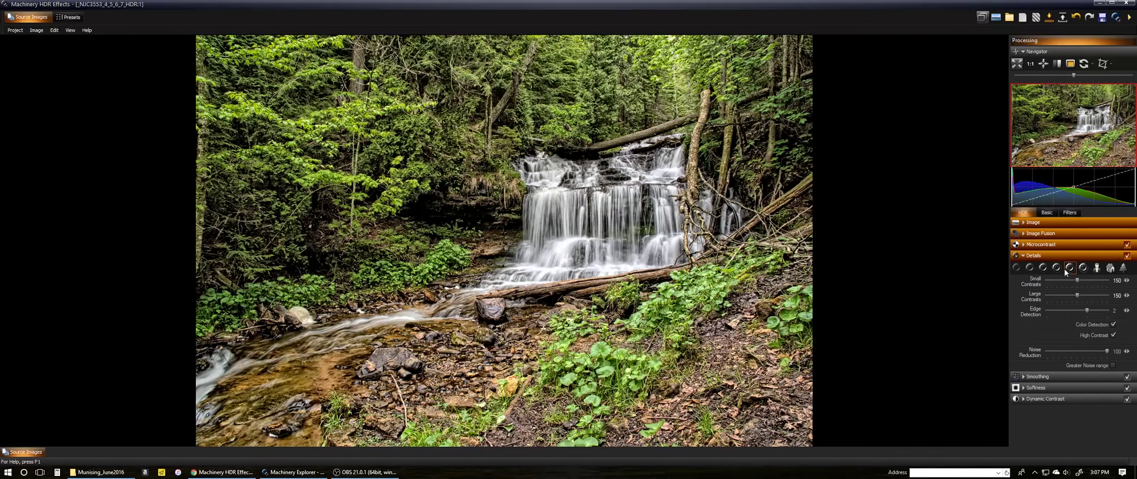
left_click(1044, 268)
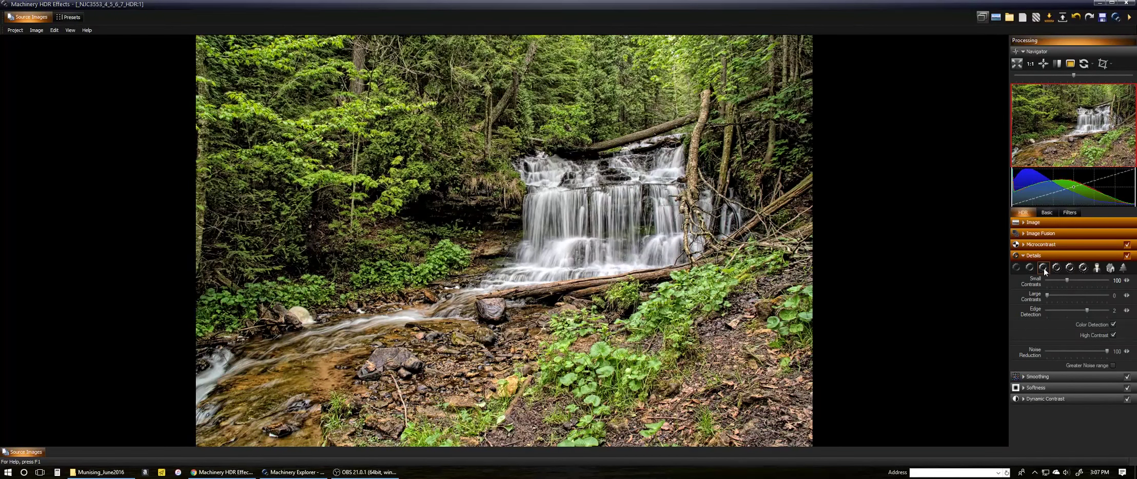
left_click(1031, 268)
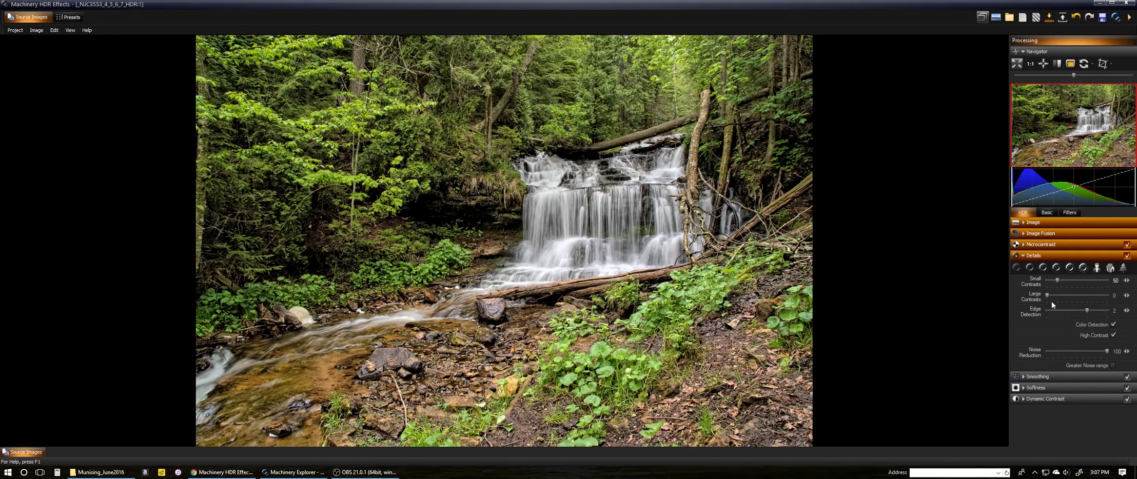
Compare Smoothing presets and settle on the medium one.
left_click(1049, 376)
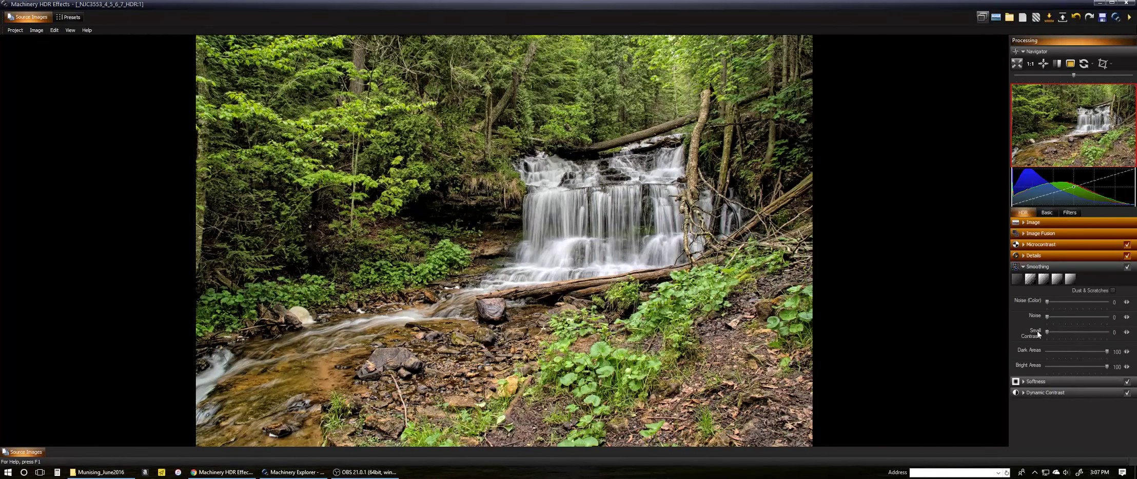
left_click(1029, 281)
left_click(1068, 280)
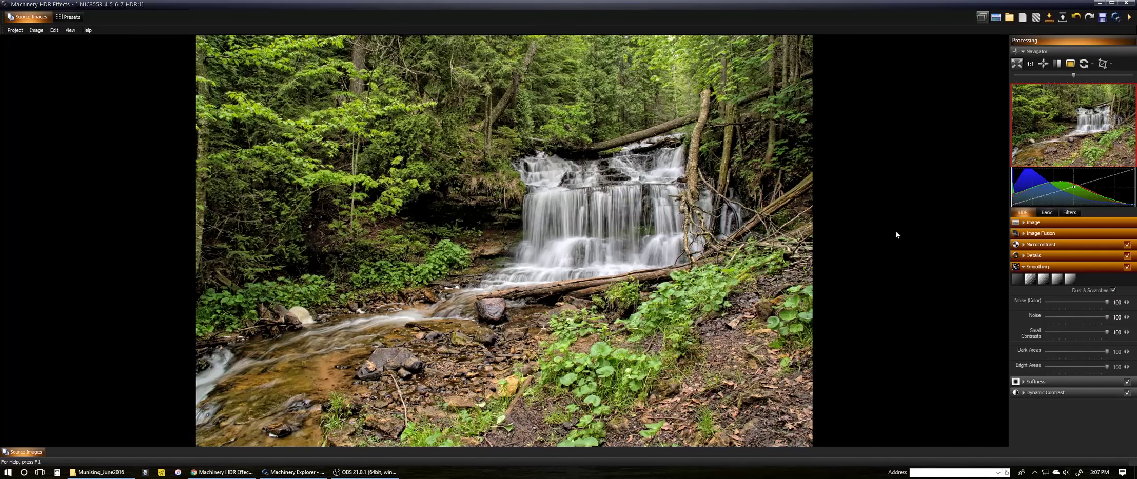
left_click(1043, 280)
left_click(1036, 382)
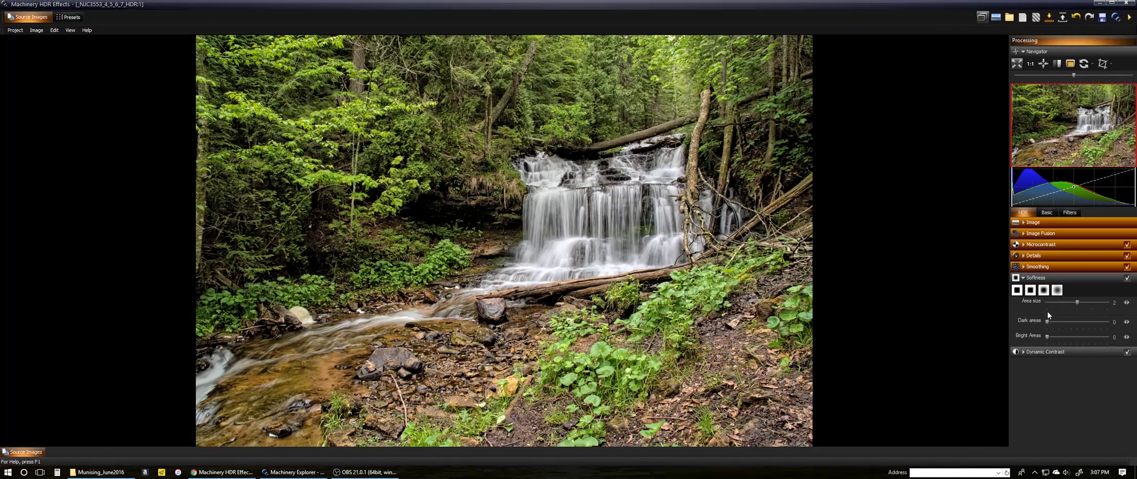
Add Dynamic Contrast at Strength 62 with Overburn Protection 3.
left_click(1048, 352)
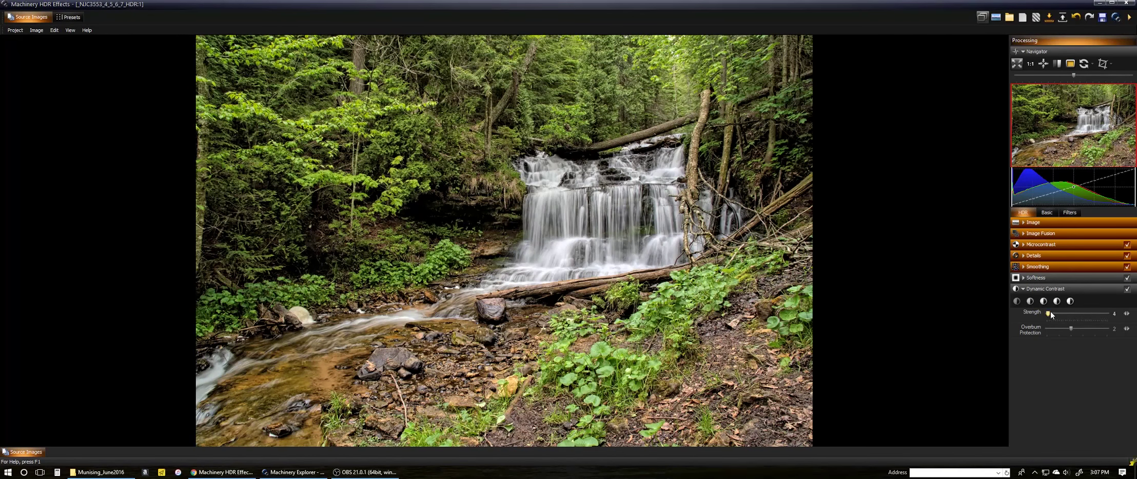
left_click_drag(1049, 312, 1061, 313)
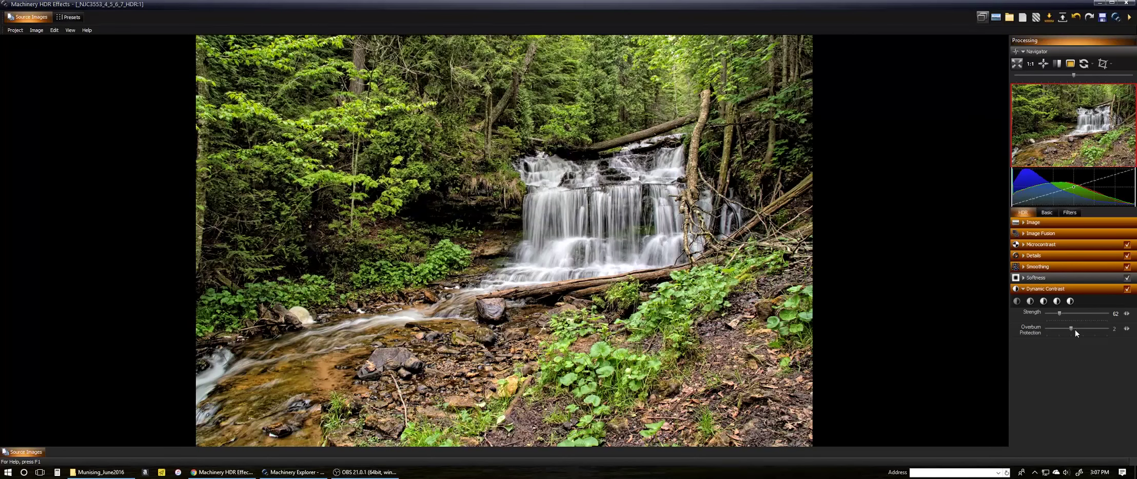
left_click(1076, 329)
On the Basic tab, warm the white balance to 6305 with tint 48.
left_click(1047, 212)
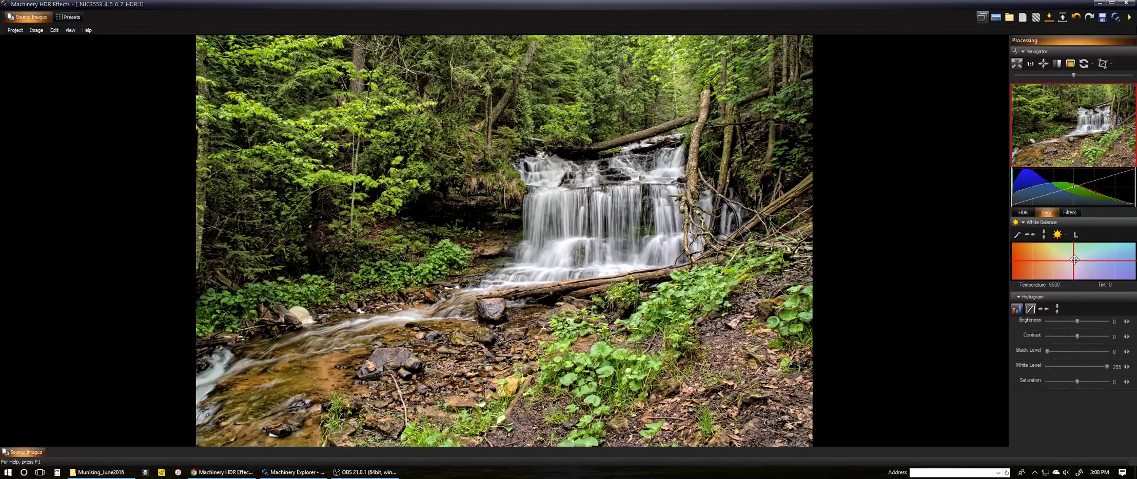
mouse_move(1074, 260)
left_mouse_down()
mouse_move(1063, 257)
mouse_move(1076, 264)
left_mouse_up()
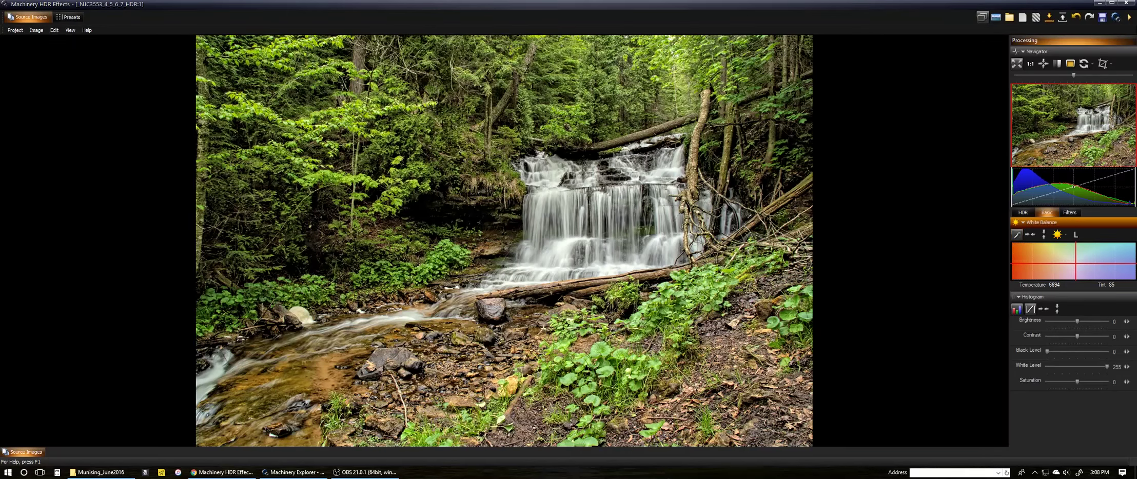
left_click(1017, 234)
left_click(605, 192)
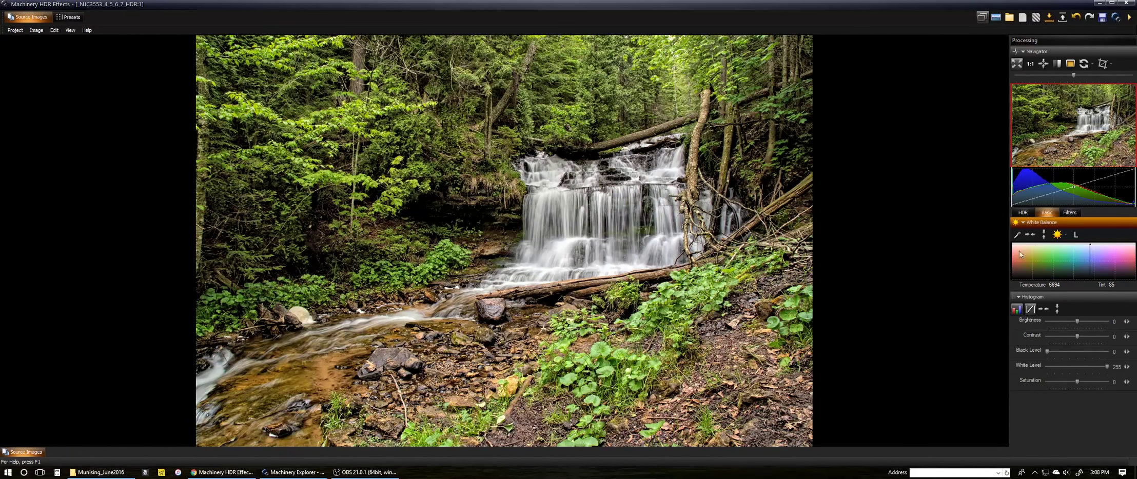
left_click(1059, 235)
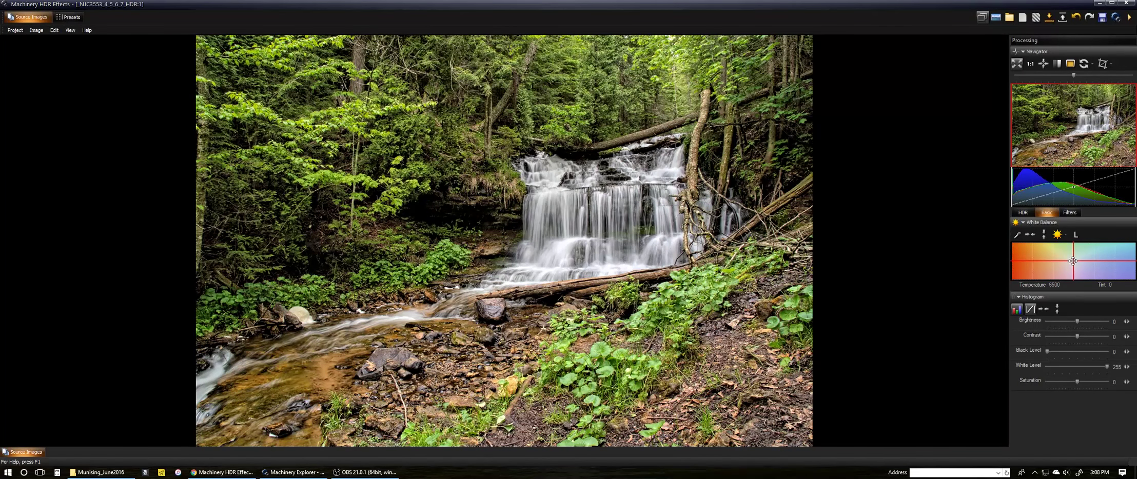
left_click_drag(1073, 261, 1070, 263)
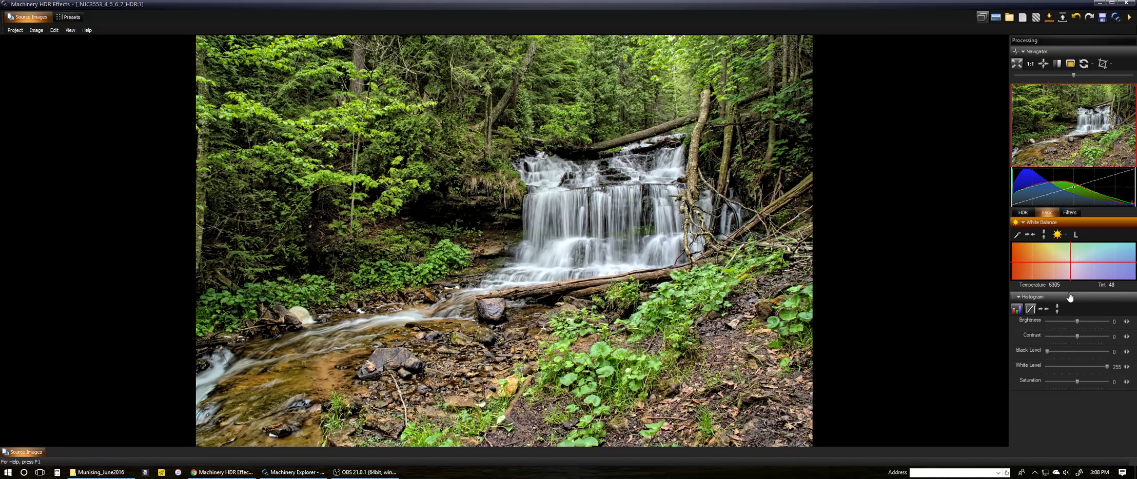
Set Brightness 10, Contrast 10, White Level 245 and Saturation -4, keeping Black Level 0.
left_click(1081, 322)
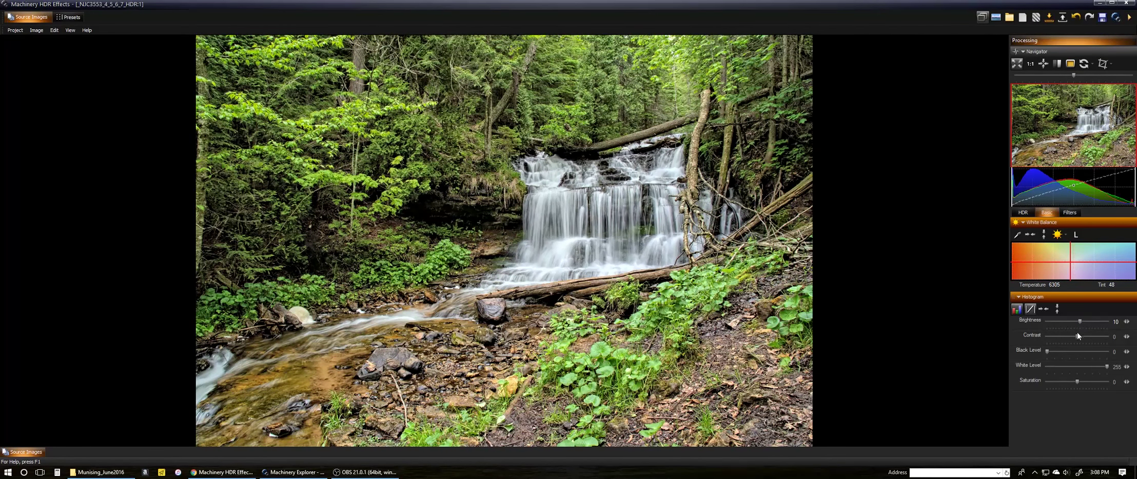
left_click(1080, 337)
left_click(1060, 351)
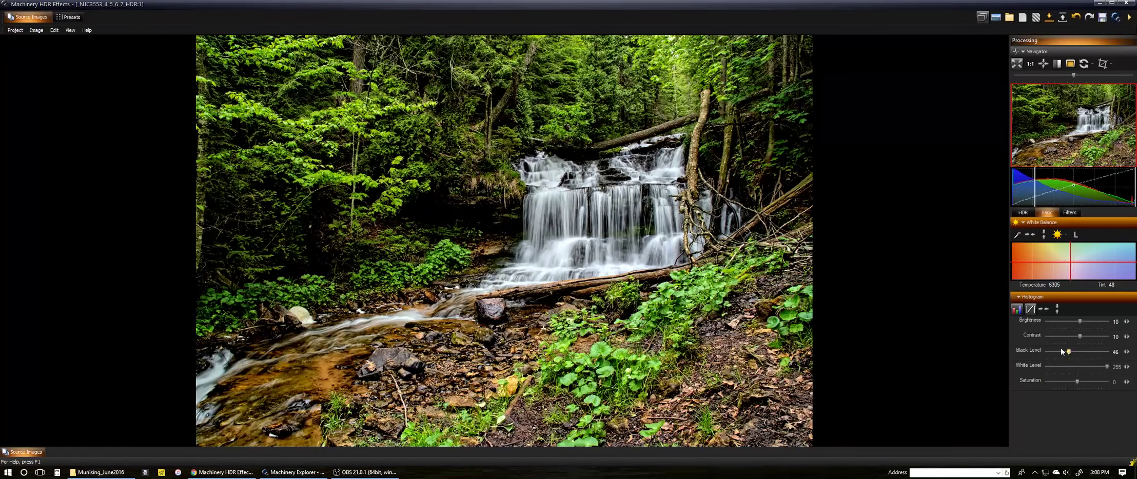
left_click(1047, 351)
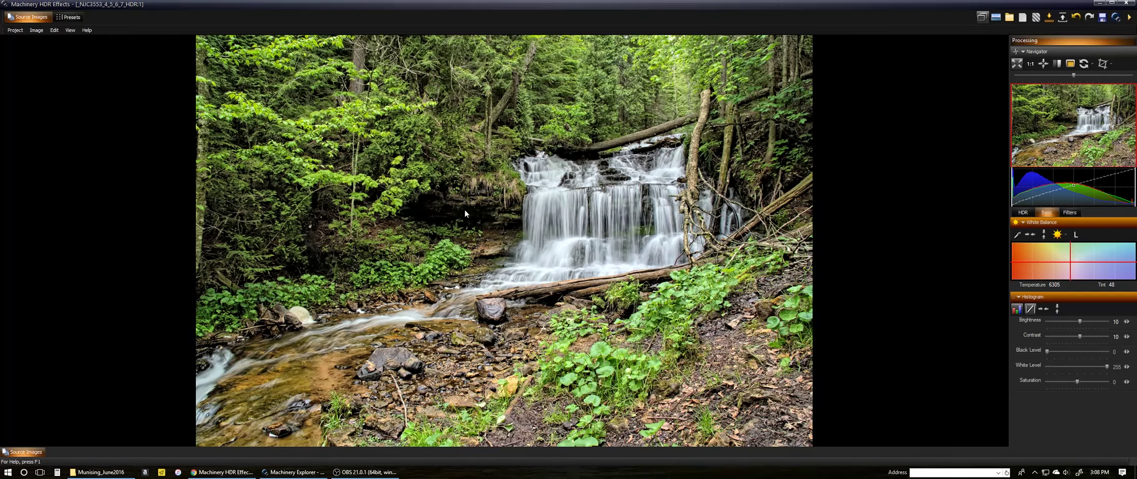
left_click(1107, 368)
left_click_drag(1107, 368, 1103, 368)
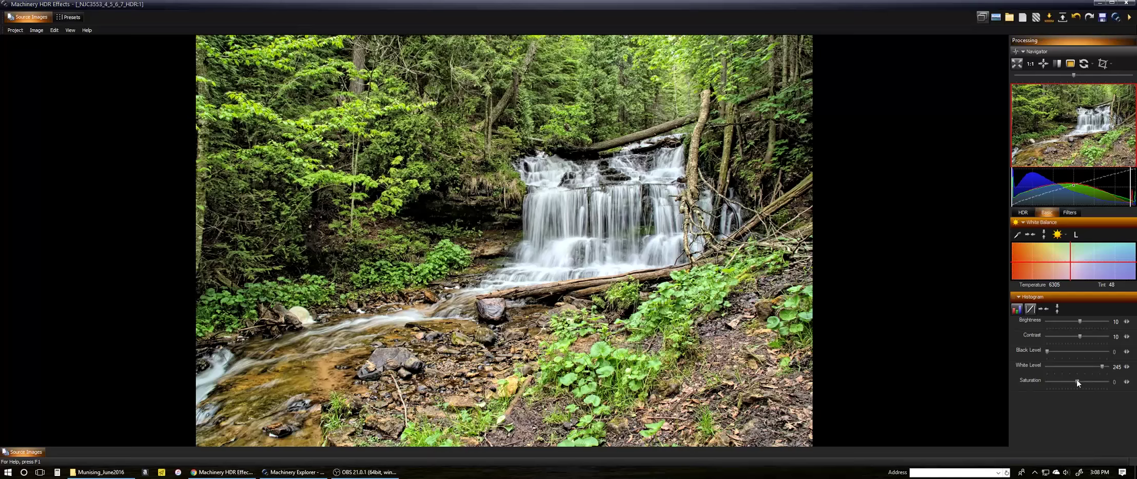
left_click_drag(1078, 382, 1076, 382)
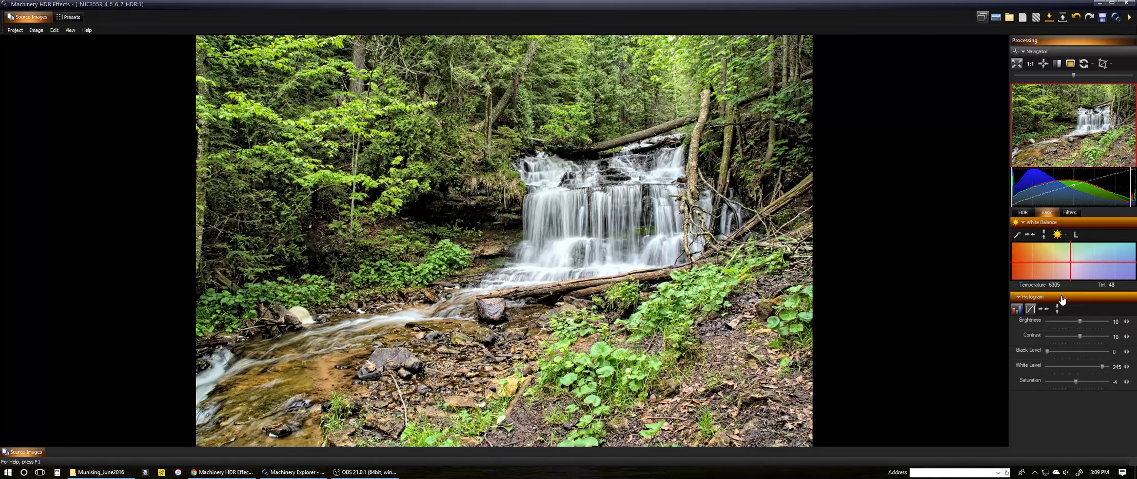
On the Filters tab, view the red, green and blue RGB Channels curves.
left_click(1067, 213)
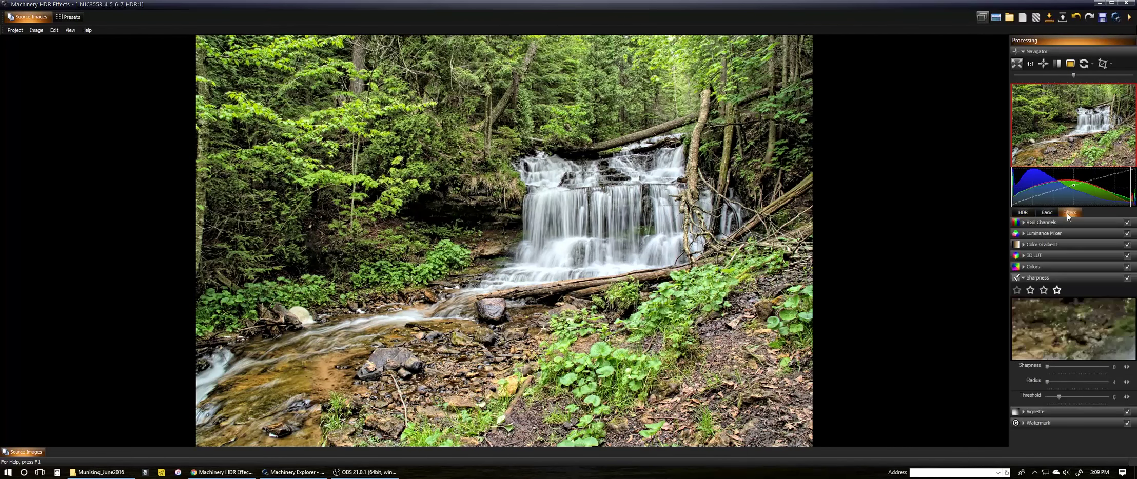
left_click(1041, 224)
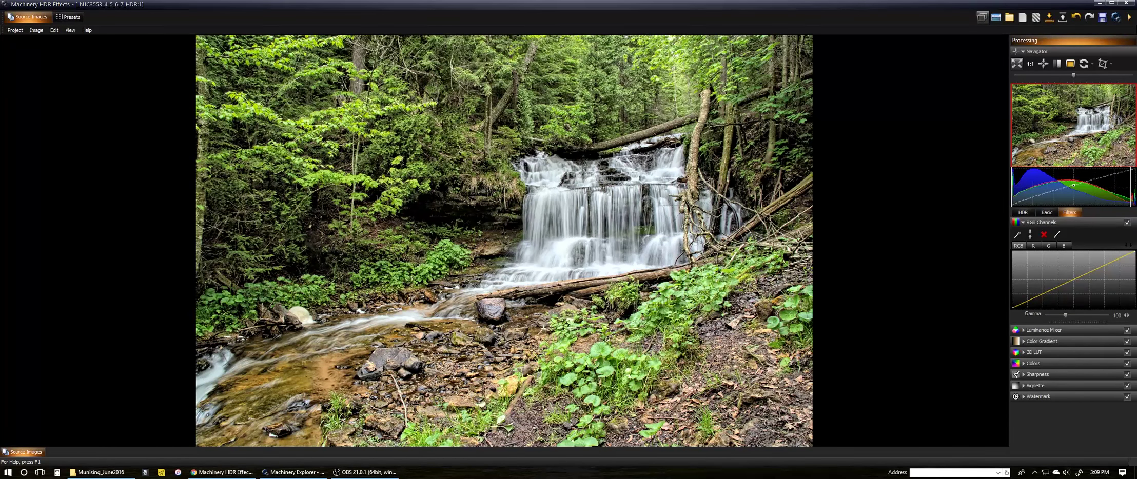
left_click(1033, 246)
left_click(1049, 246)
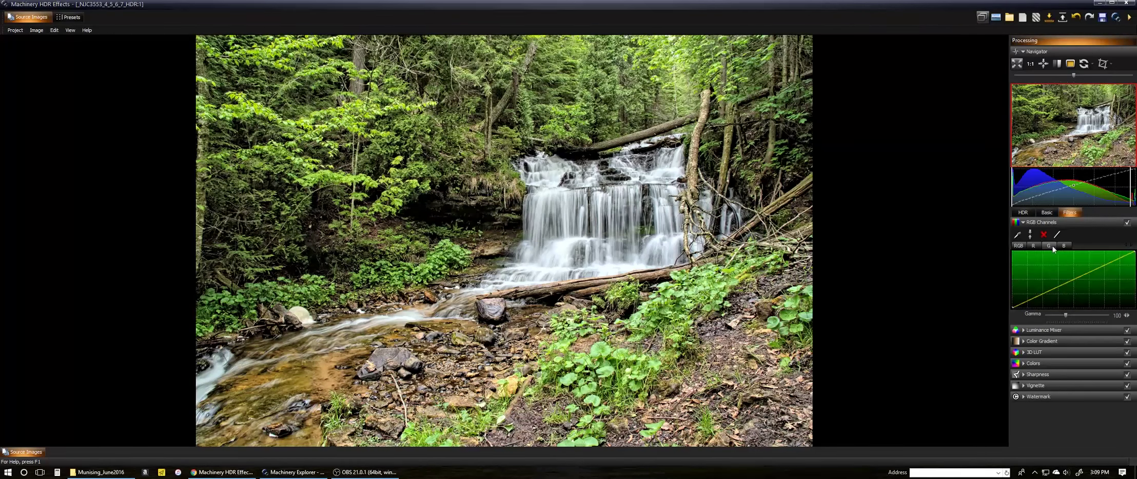
left_click(1063, 247)
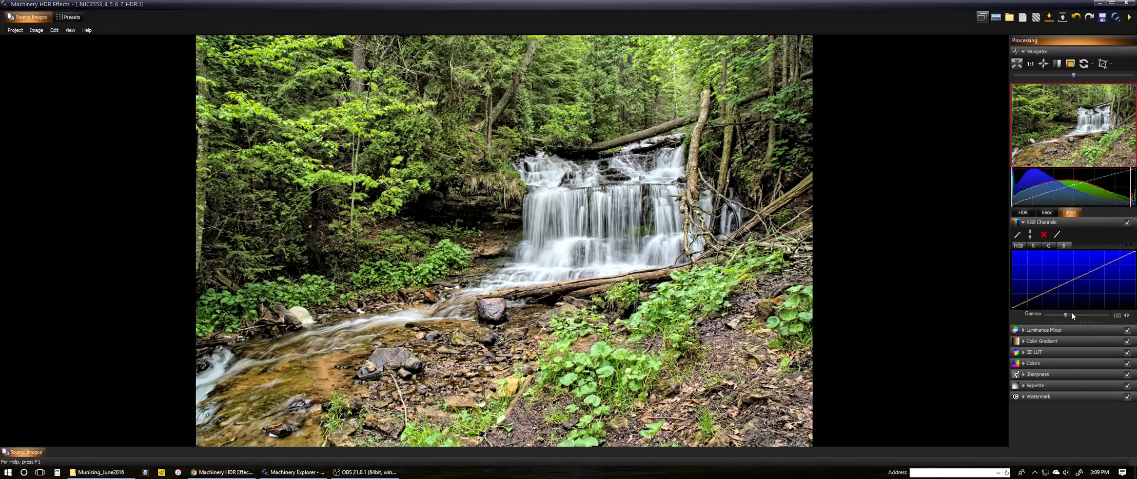
Look through Luminance Mixer, Color Gradient and 3D LUT, ending on the Colors curves.
left_click(1042, 331)
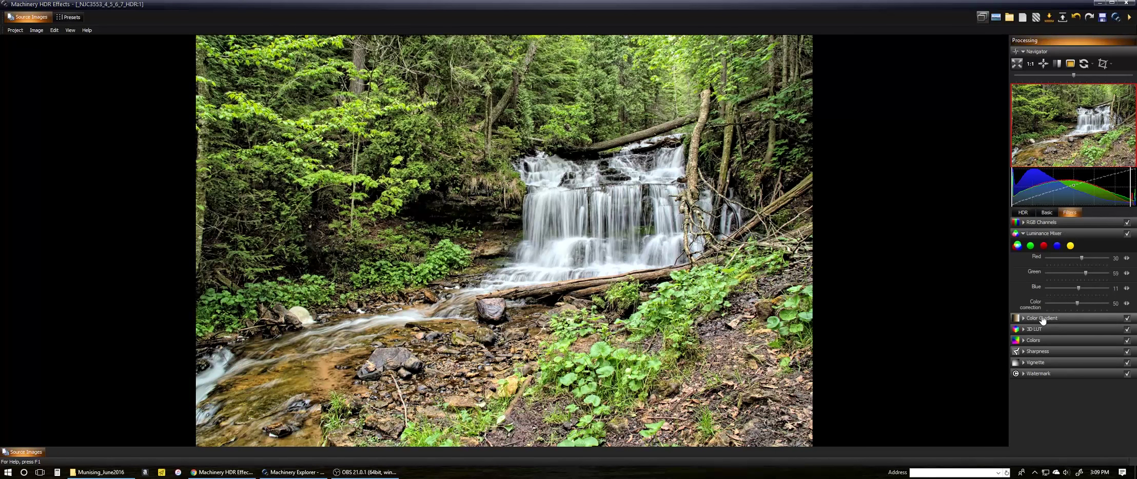
left_click(1042, 319)
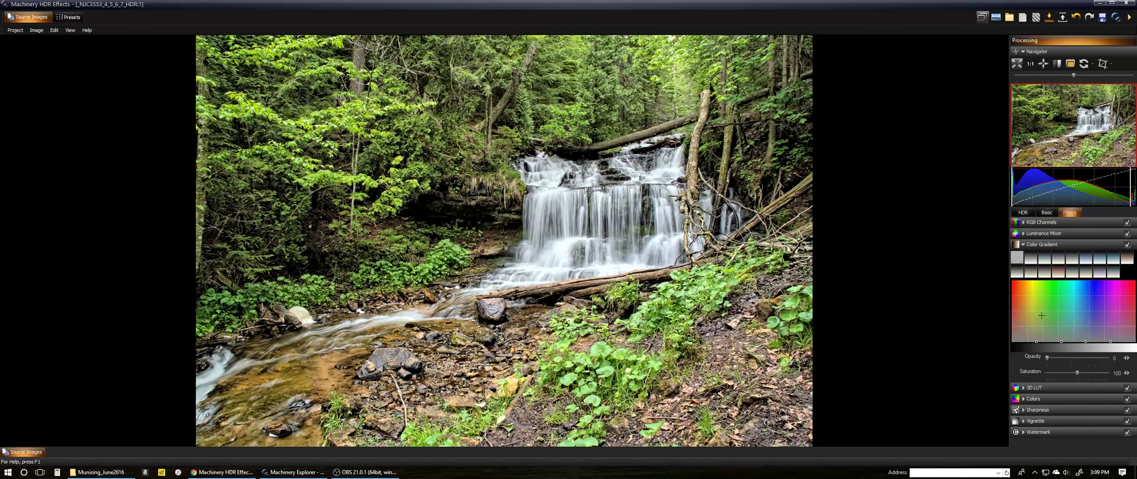
left_click(1033, 387)
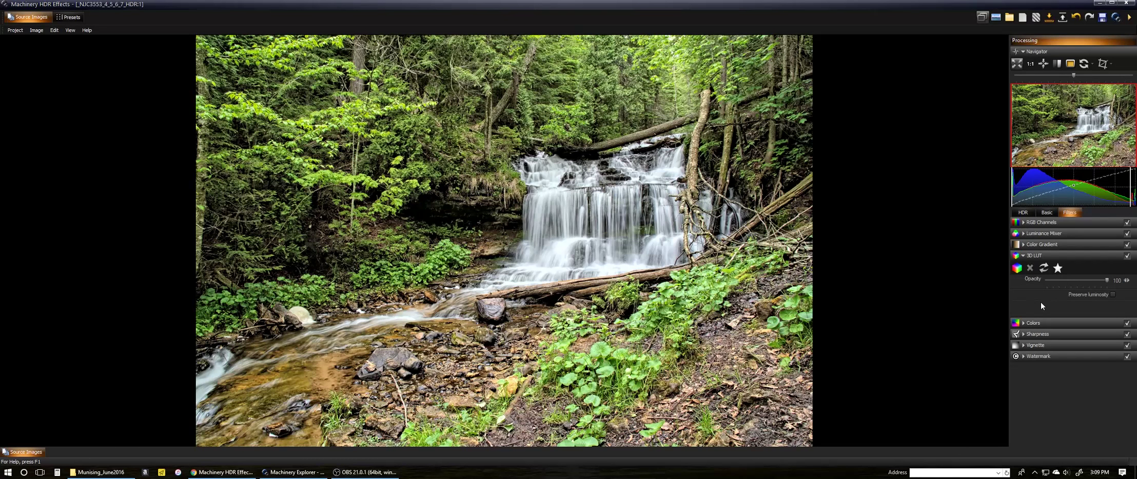
left_click(1034, 323)
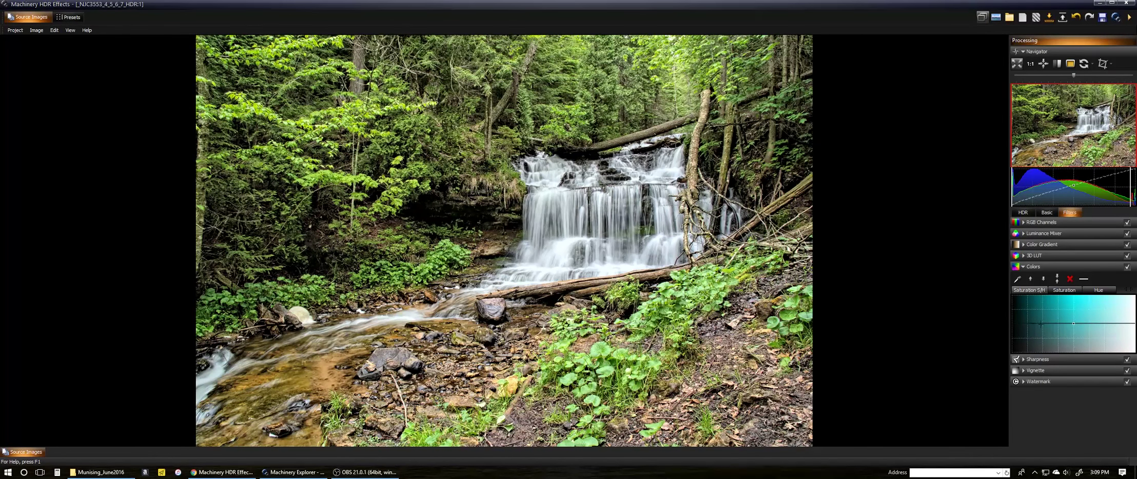
Sample a green hue from the photo onto the saturation curve, leaving it near normal.
left_click(1061, 291)
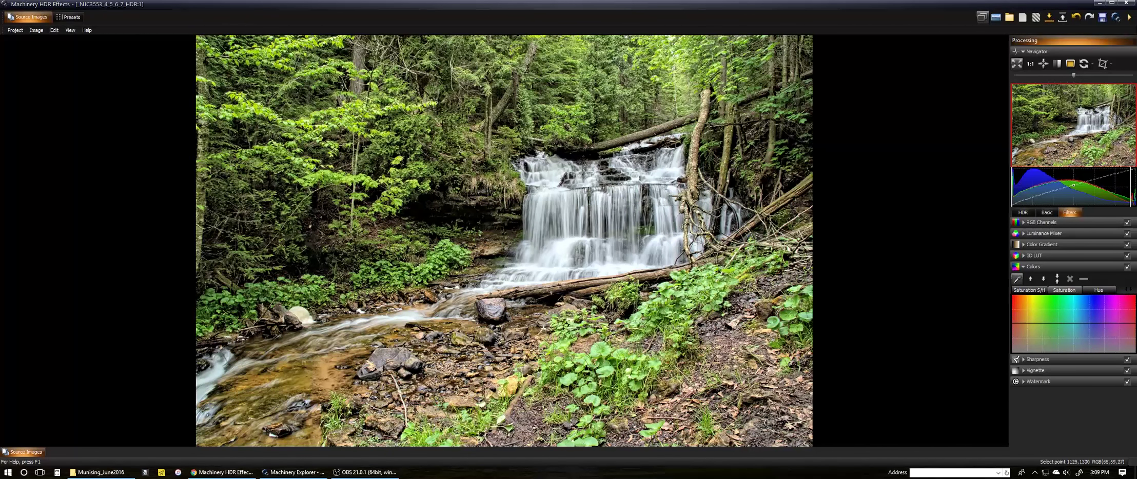
left_click(351, 178)
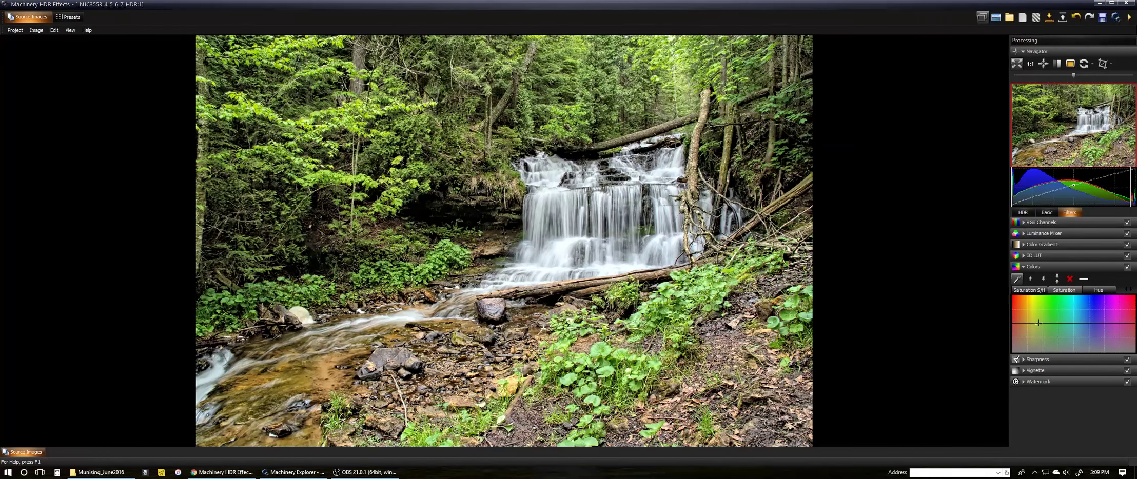
left_click_drag(1037, 323, 1041, 350)
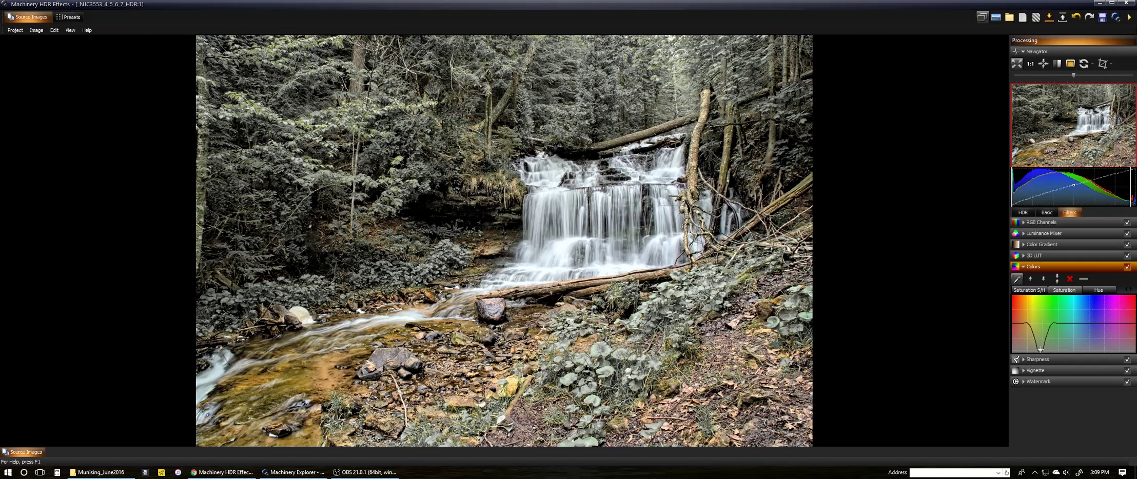
left_click_drag(1040, 350, 1040, 329)
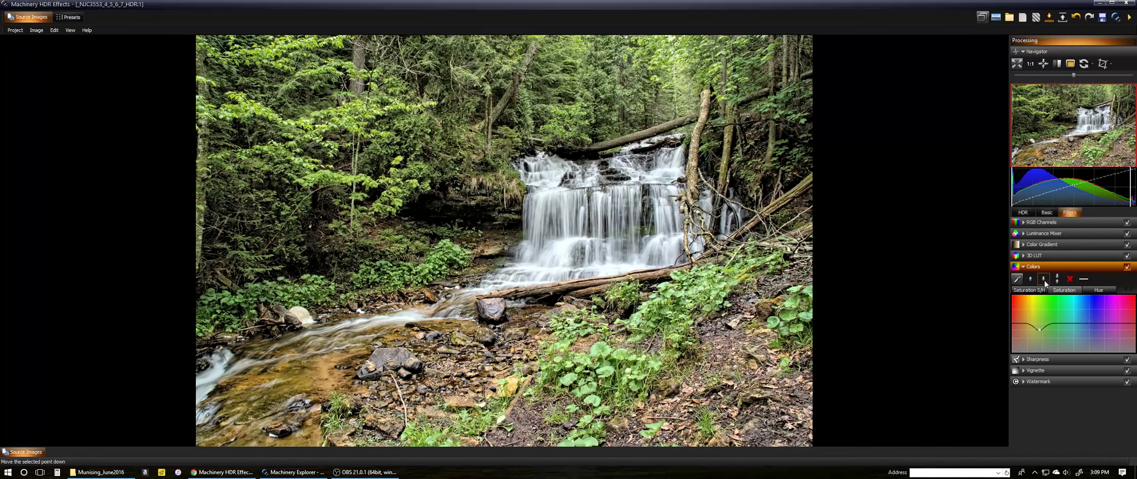
Add saturation curve points, dipping the orange hues slightly and lifting the blue hues.
left_click(594, 278)
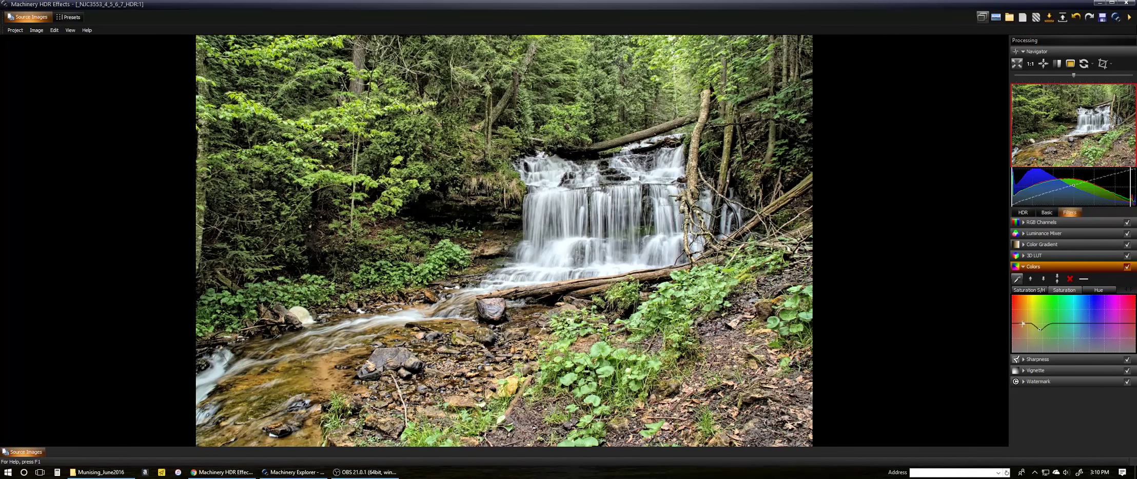
mouse_move(1024, 323)
left_mouse_down()
mouse_move(1024, 333)
mouse_move(1024, 314)
left_mouse_up()
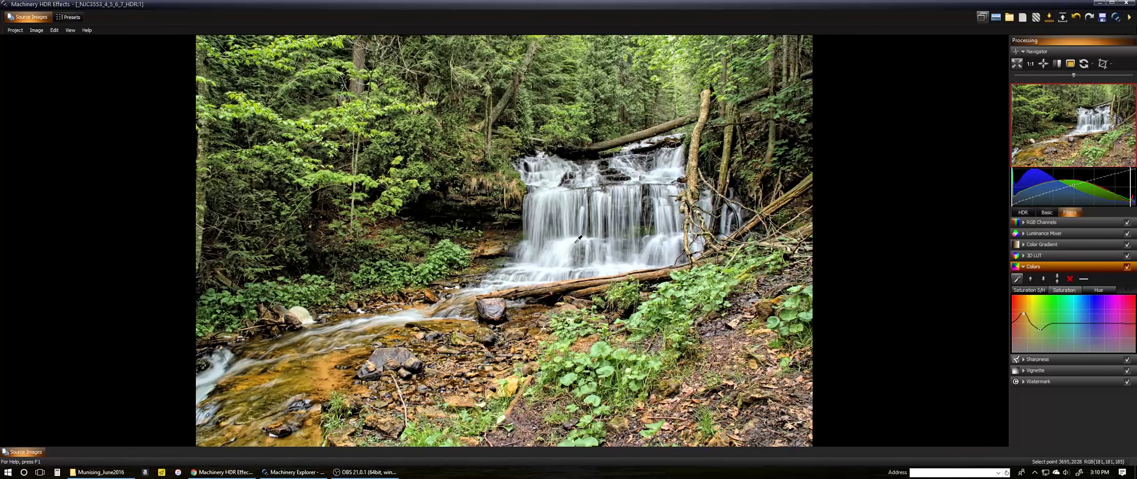
left_click(1083, 323)
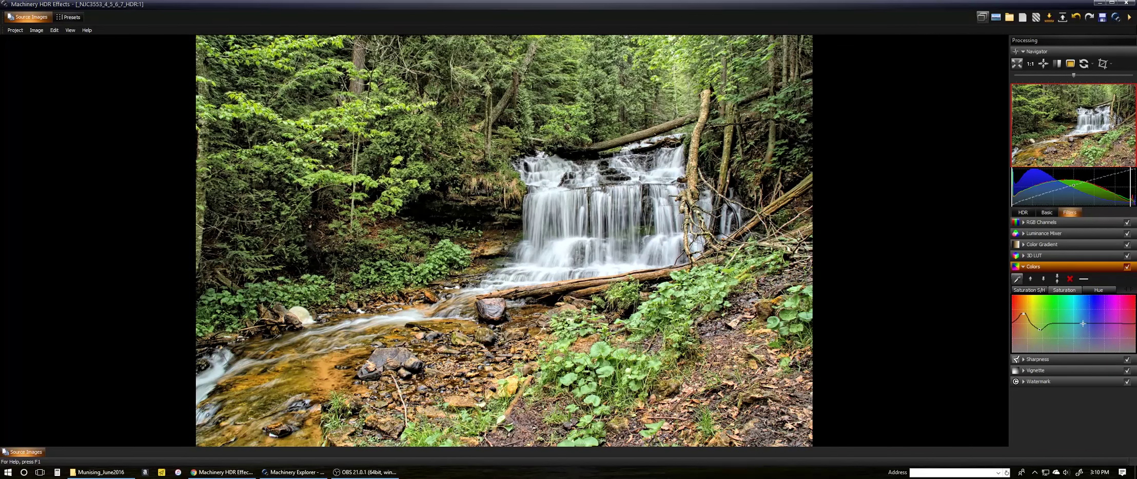
mouse_move(1083, 324)
left_mouse_down()
mouse_move(1085, 292)
mouse_move(1083, 312)
left_mouse_up()
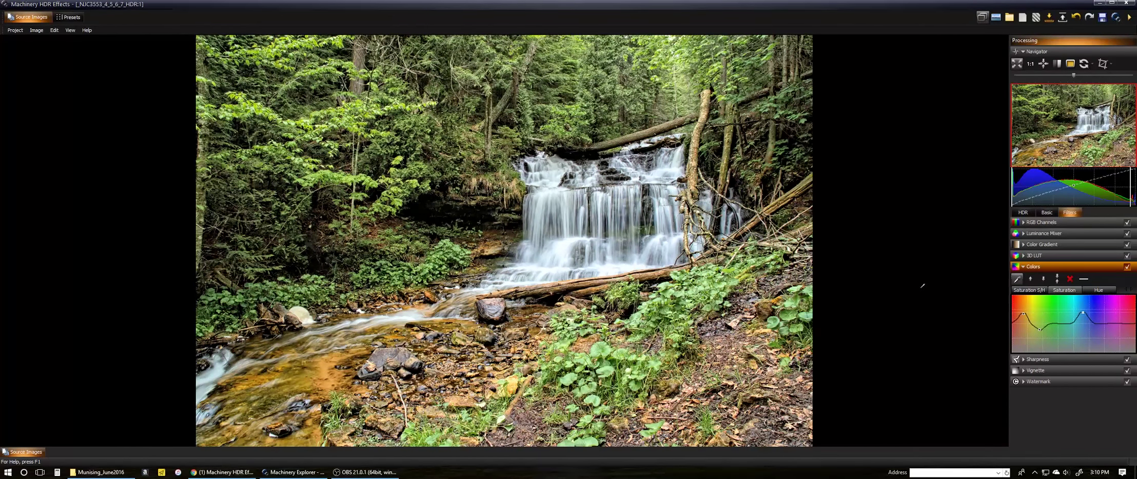
Set the Sharpness filter to a strength of 90 with a radius of 7.
left_click(1095, 290)
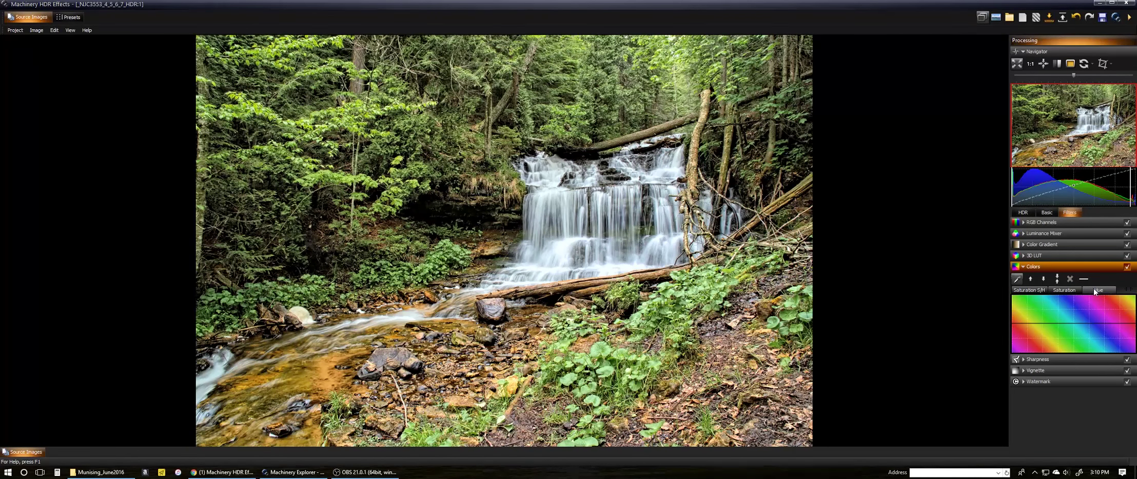
left_click(1041, 360)
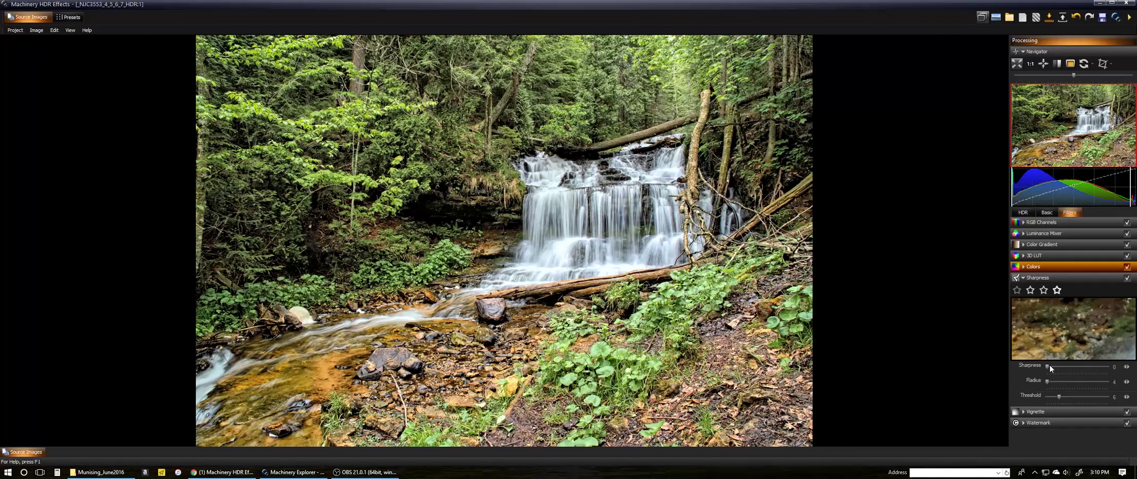
left_click_drag(1050, 366, 1057, 366)
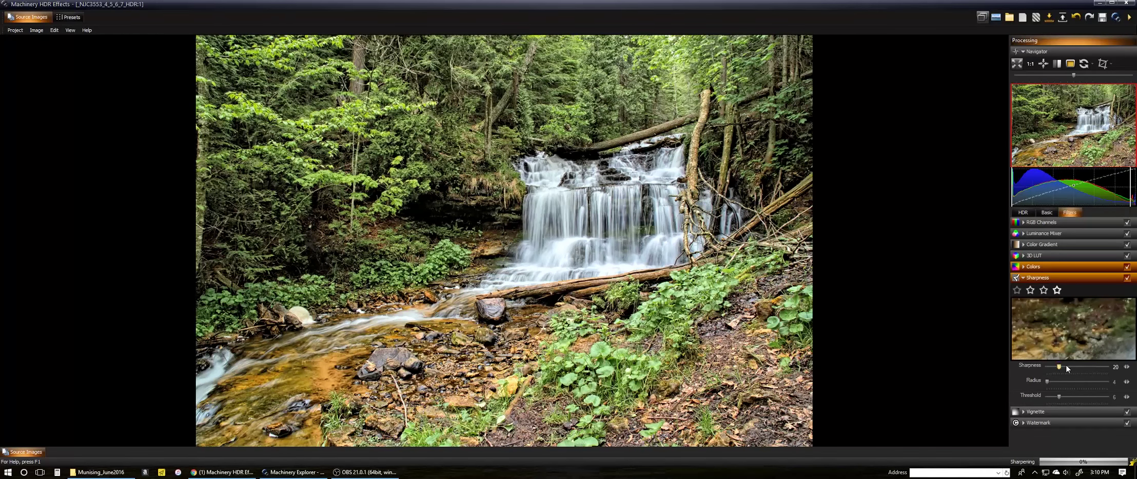
left_click(1067, 366)
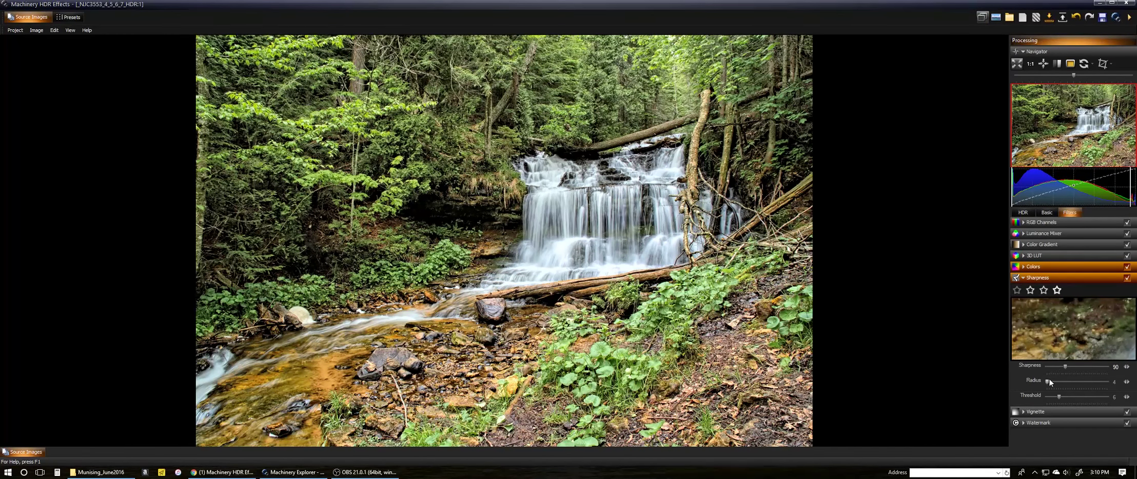
left_click_drag(1050, 379, 1063, 395)
Try an edge-darkening vignette, then remove it so the image has none.
left_click(1035, 412)
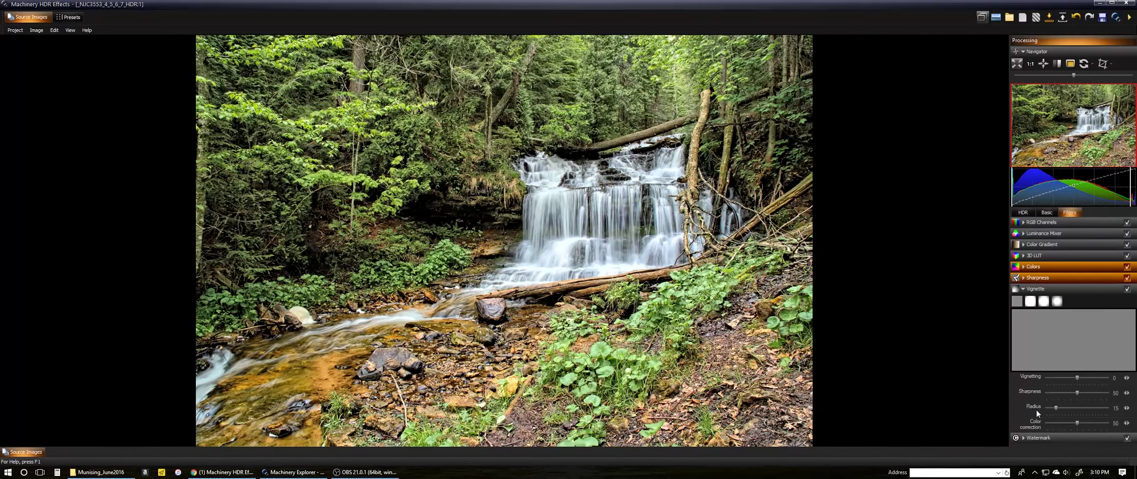
left_click(1045, 301)
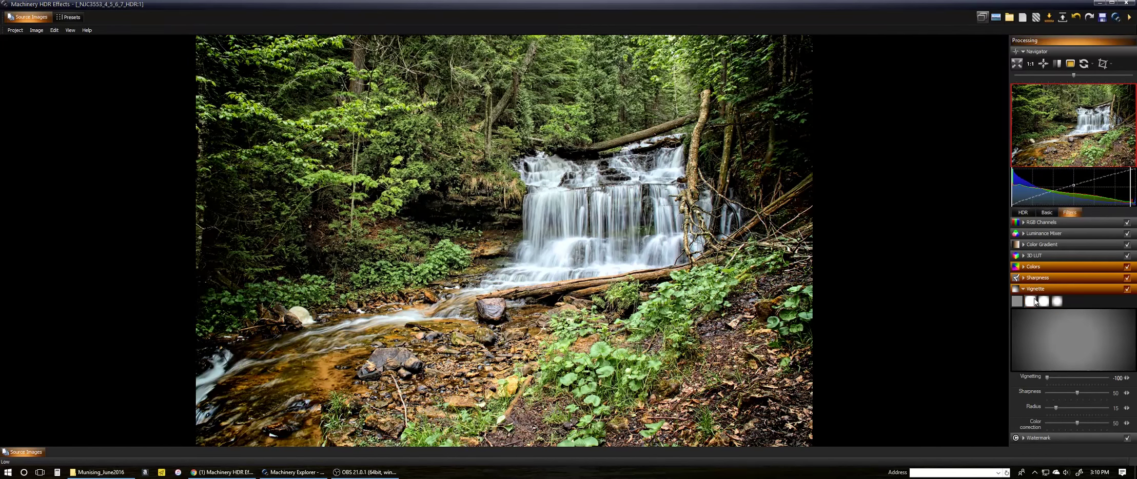
left_click(1031, 301)
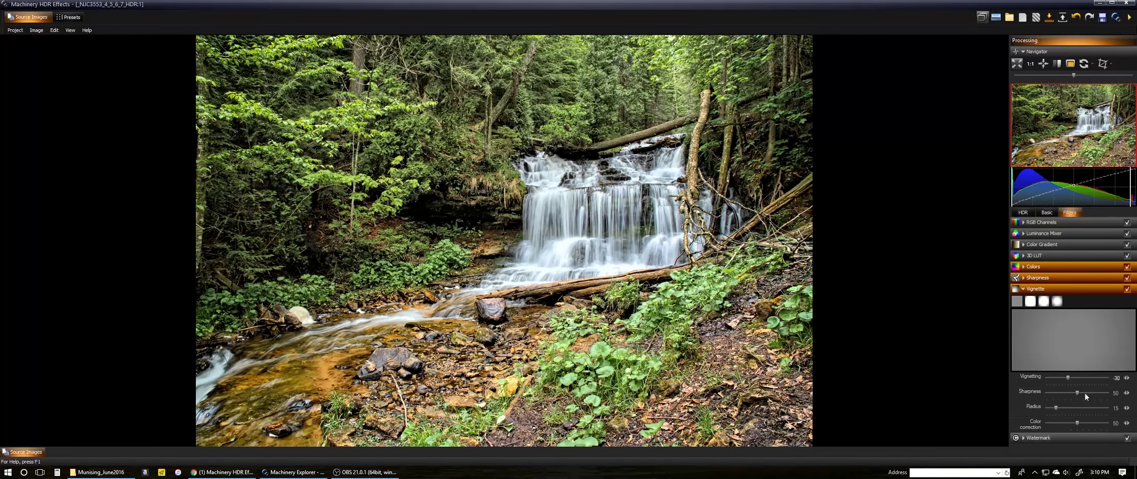
left_click(1015, 302)
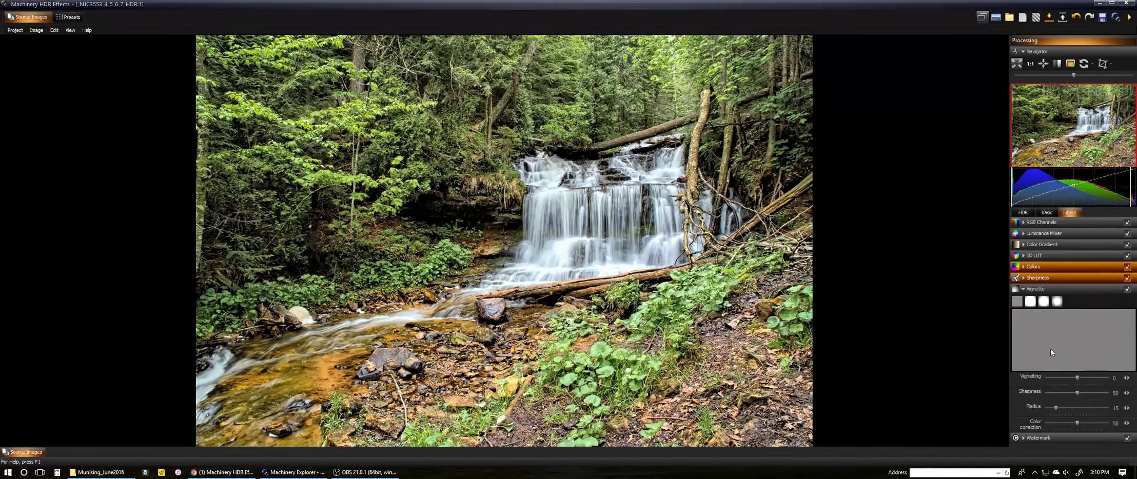
left_click(1066, 437)
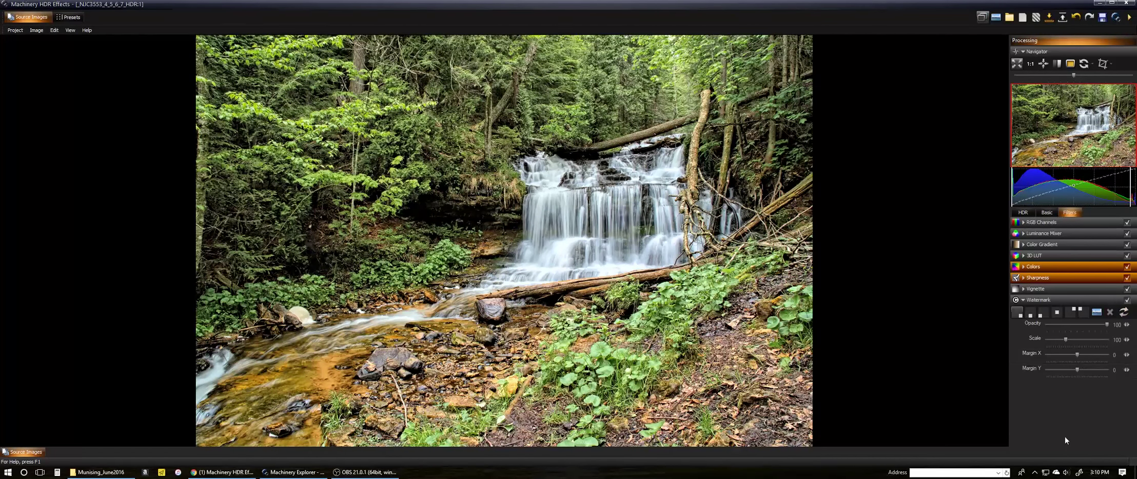
Save the finished waterfall image as a 300 dpi TIFF in the HDR folder.
left_click(1103, 19)
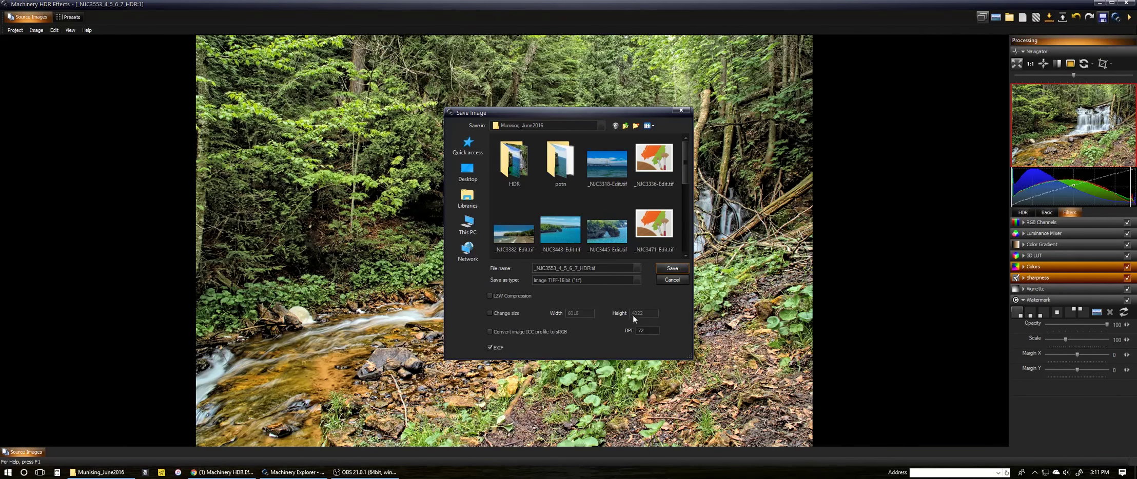
double_click(640, 331)
type("300")
double_click(515, 158)
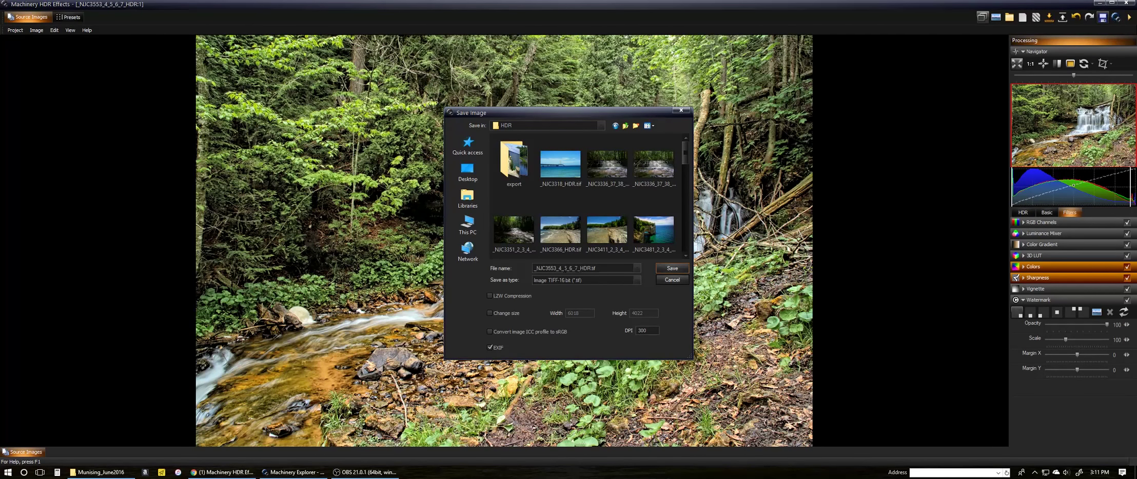
left_click(666, 269)
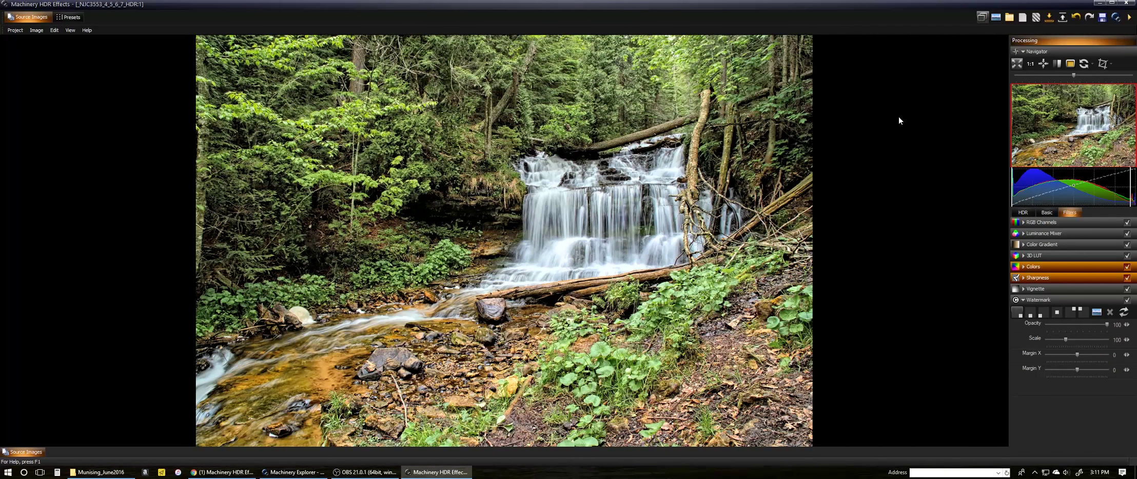
Dismiss the empty explorer project message and close the current HDR image.
left_click(1129, 17)
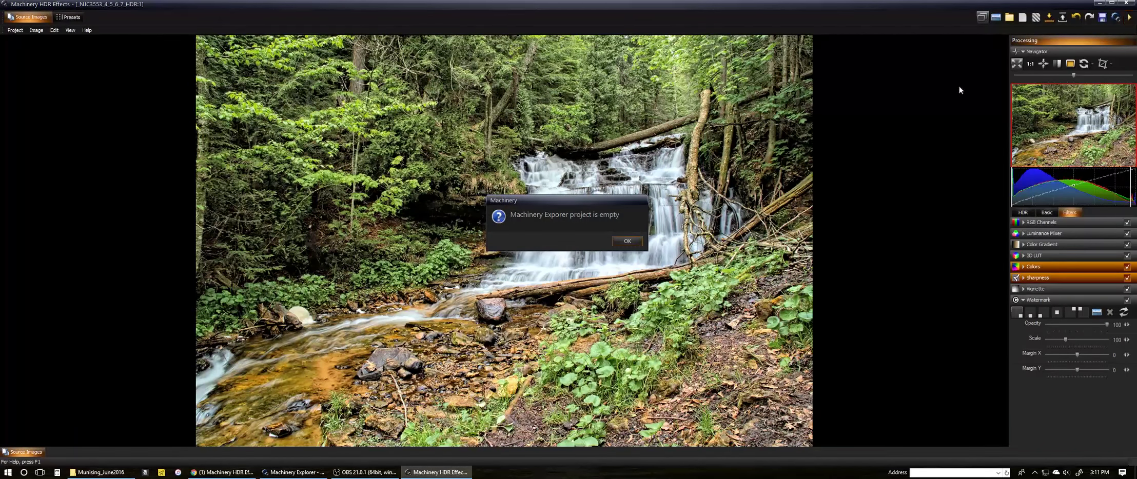
left_click(626, 241)
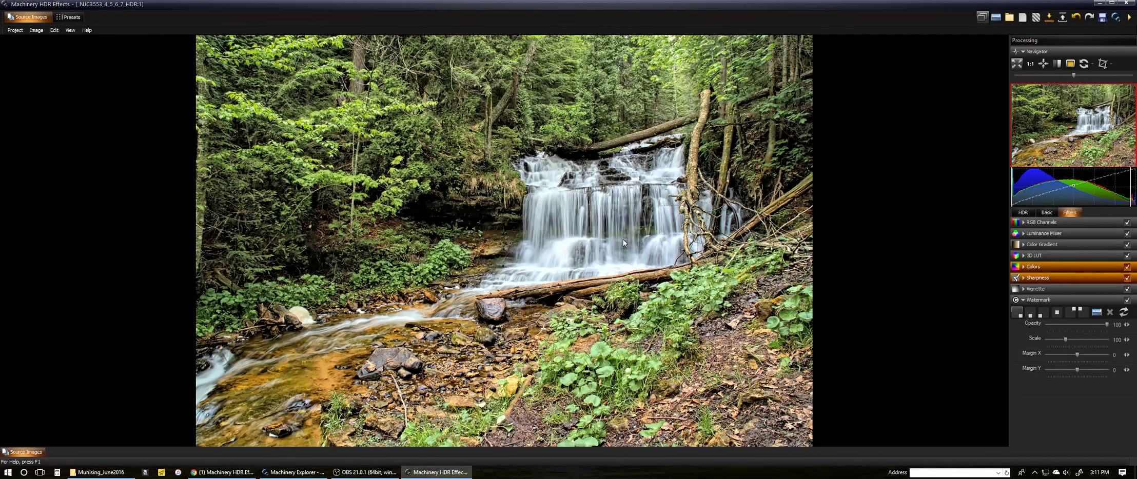
left_click(1127, 3)
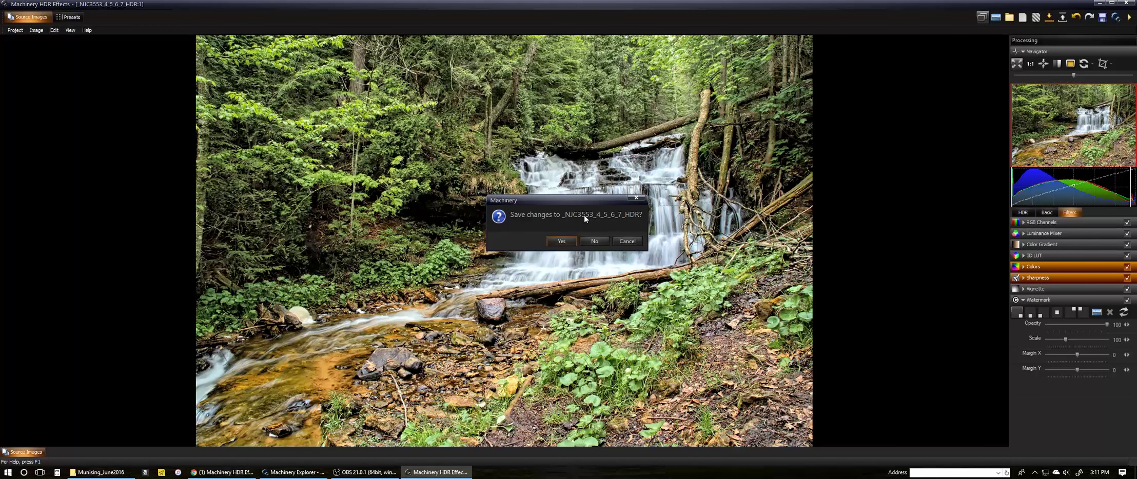
Decline saving changes, then send exposures _NJC3571 to _NJC3568 to HDR Effects with Edit.
left_click(594, 242)
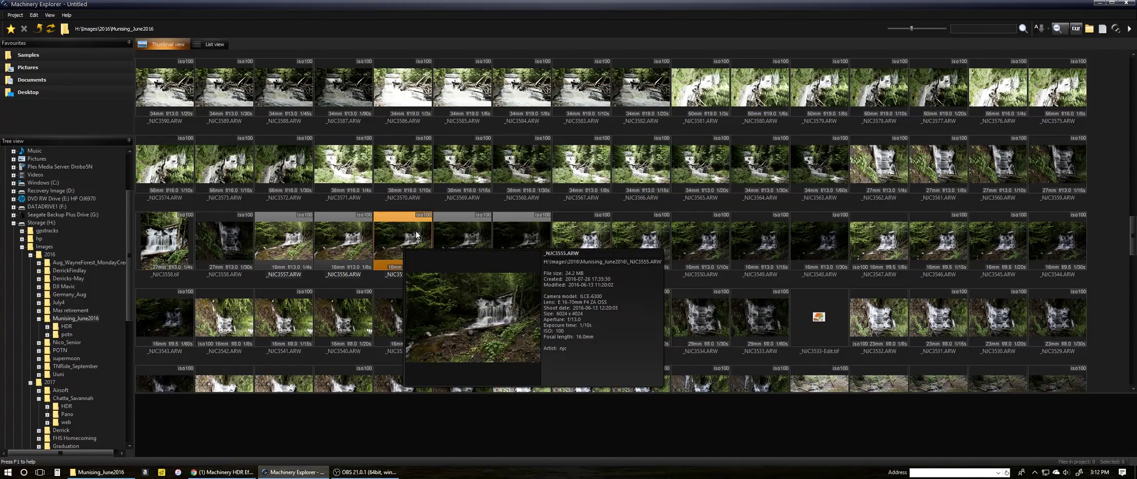
left_click(353, 170)
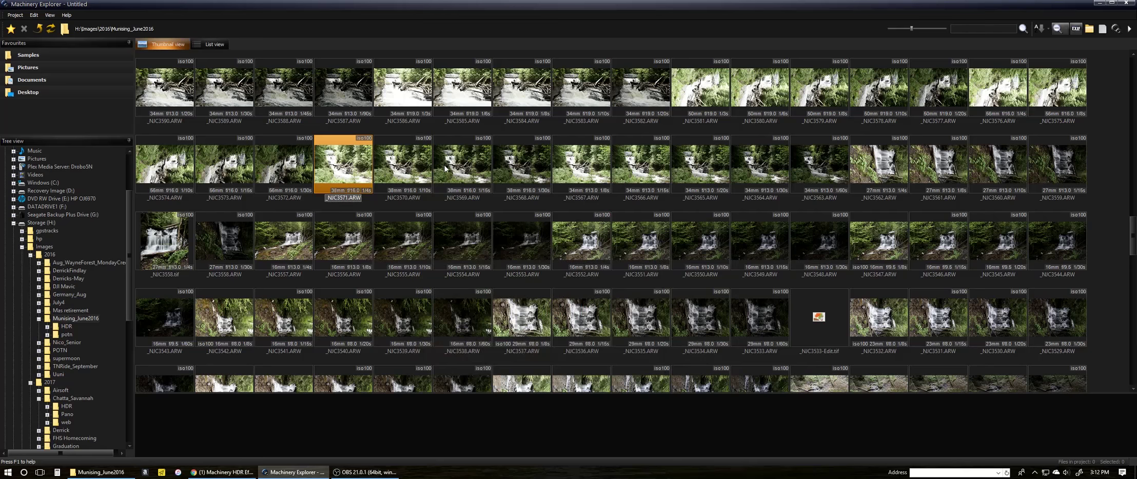
left_click(517, 172, "shift")
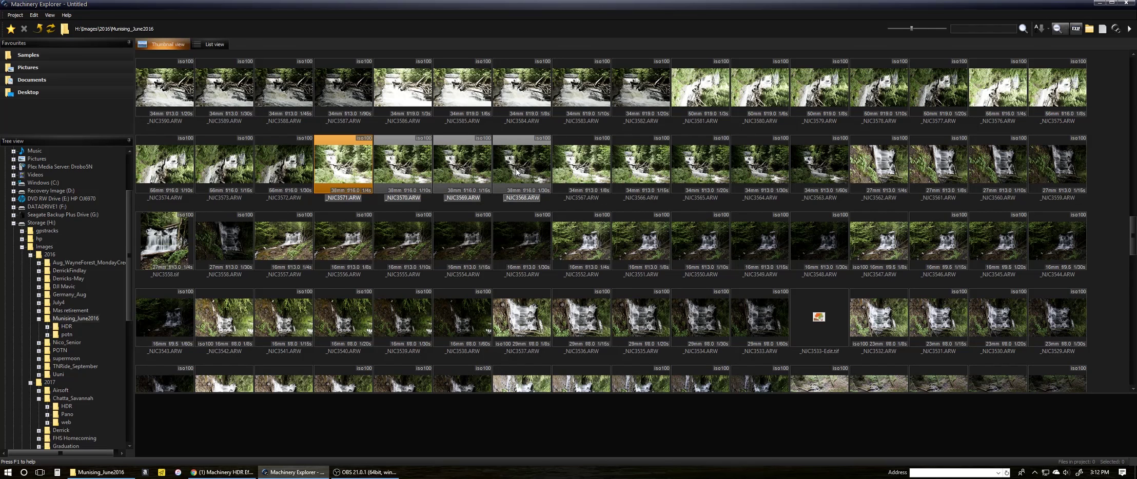
right_click(516, 172)
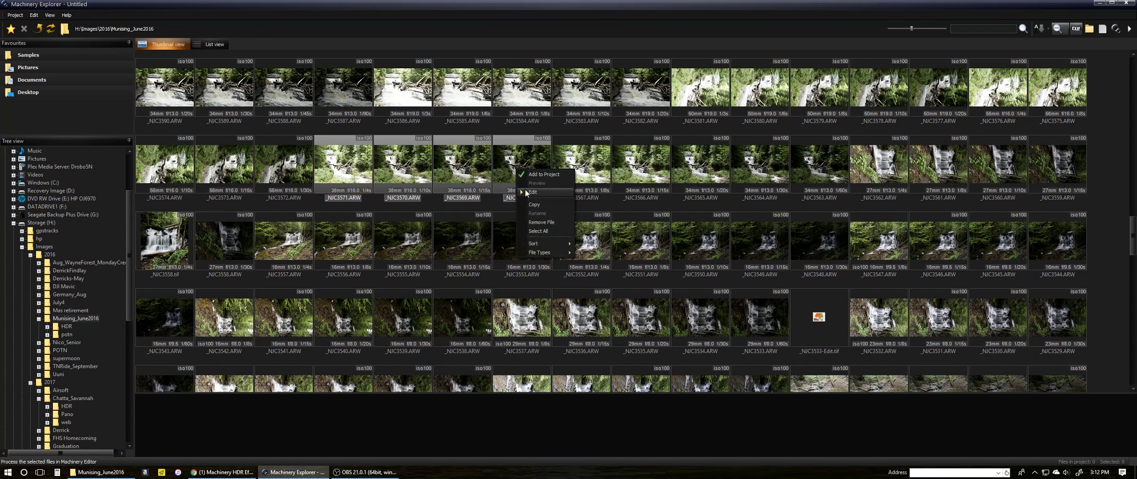
left_click(524, 191)
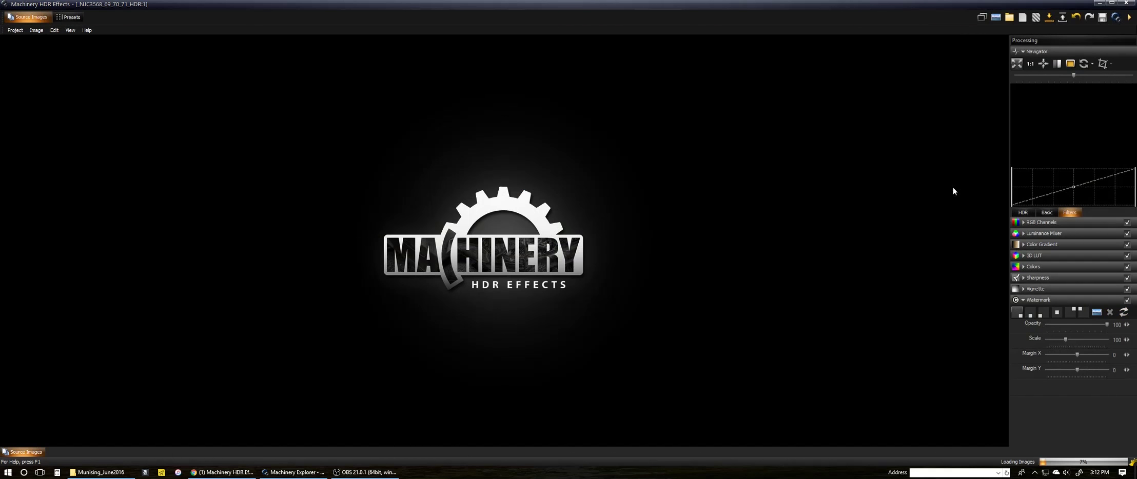
Enable Noise Reduction, Remove Chromatic Aberration and Remove ghosts in the HDR merge settings.
left_click(1022, 212)
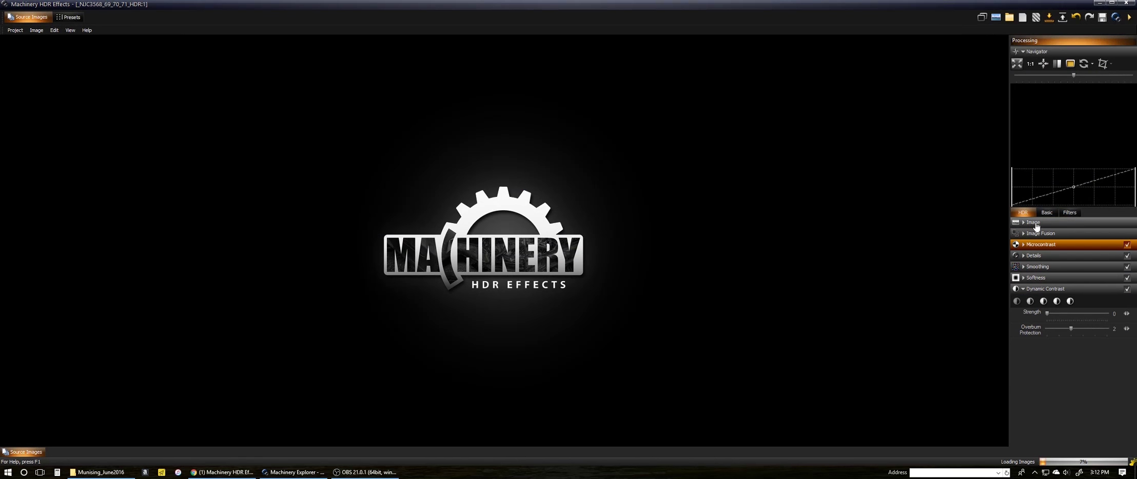
left_click(1037, 224)
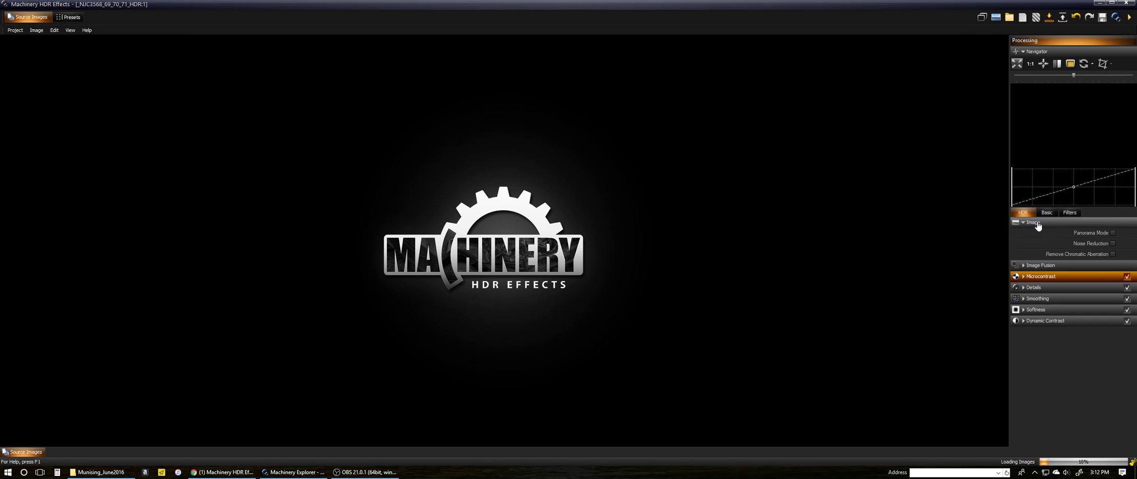
left_click(1113, 244)
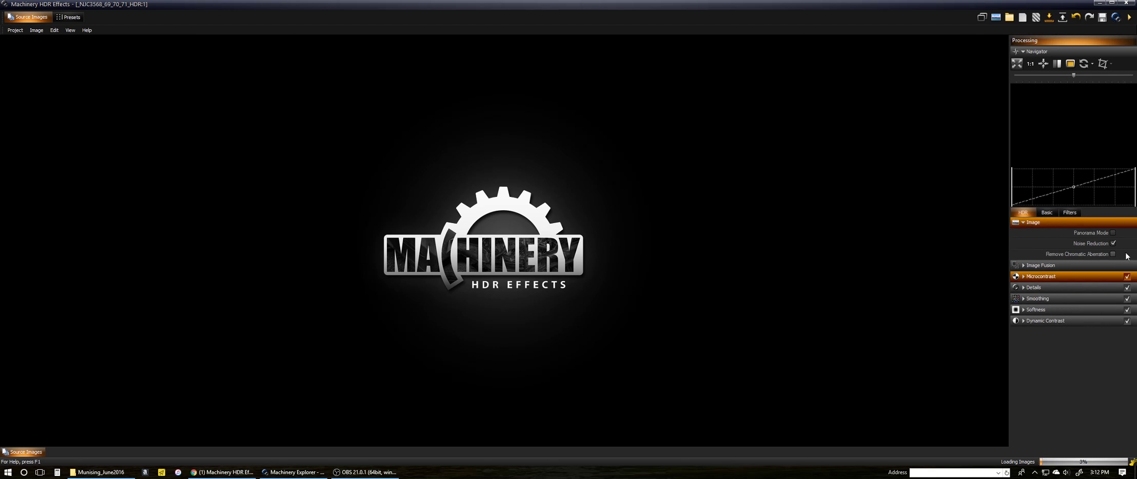
left_click(1113, 254)
left_click(1064, 267)
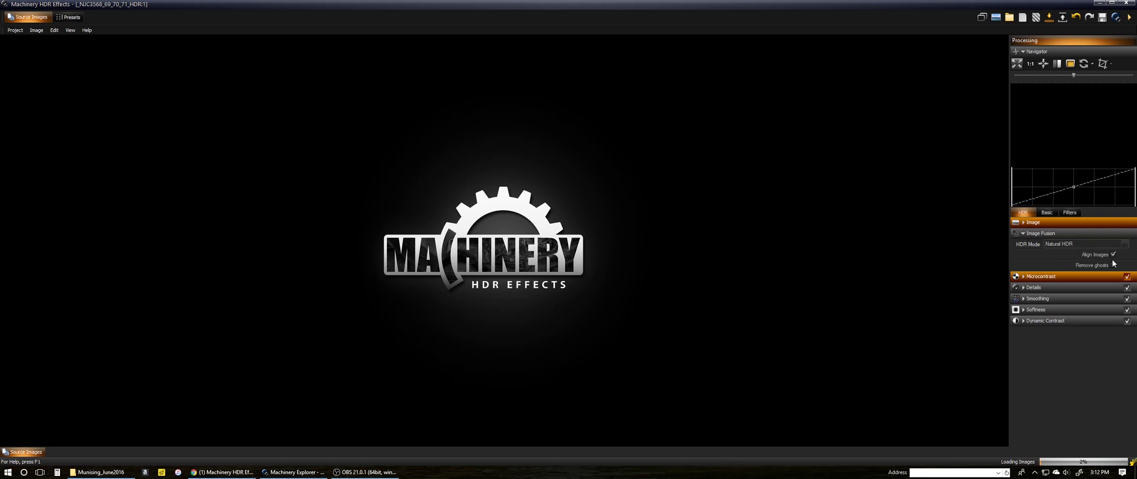
left_click(1114, 266)
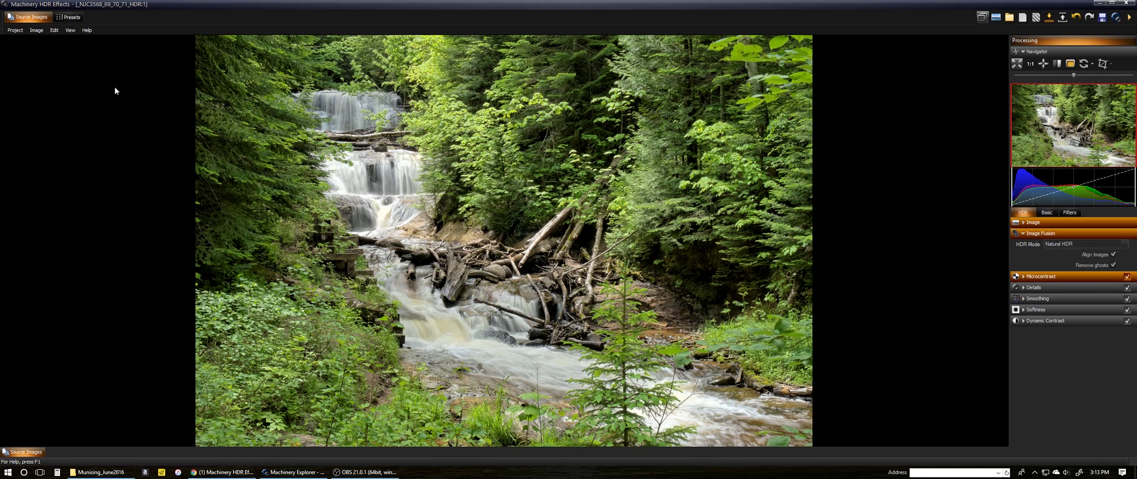
Apply the 02_Microcontrast preset, then apply the 10_Detail preset on top.
left_click(72, 18)
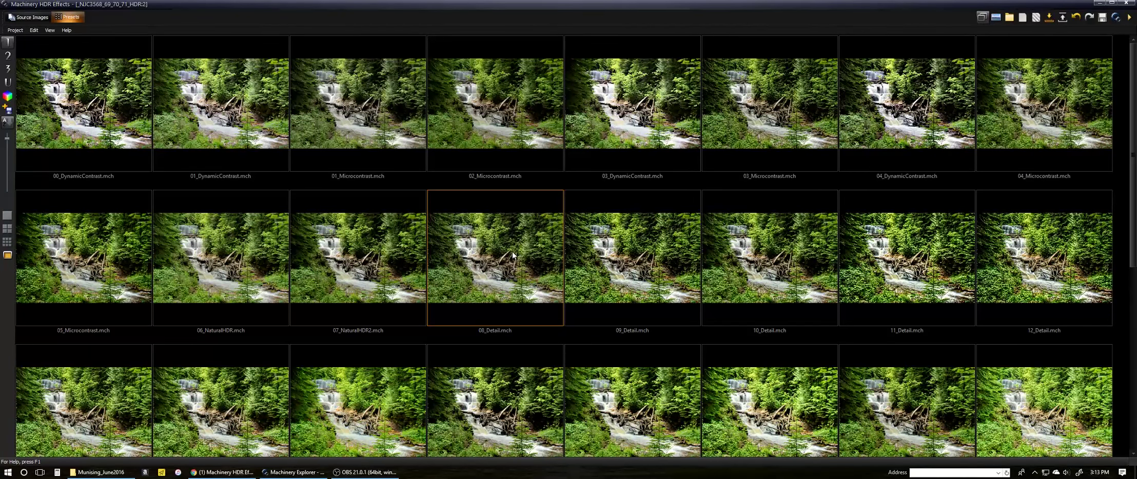
left_click(483, 122)
double_click(483, 123)
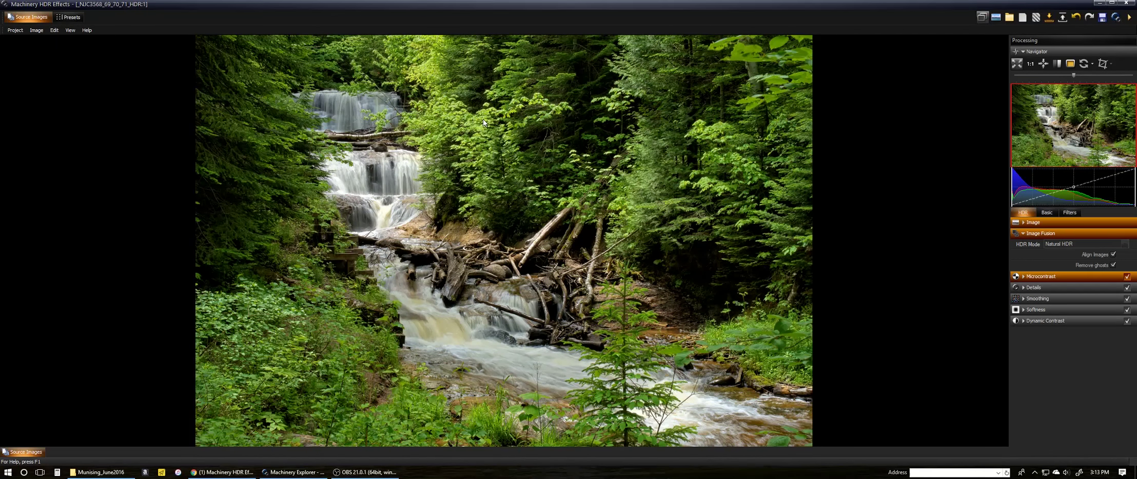
left_click(69, 17)
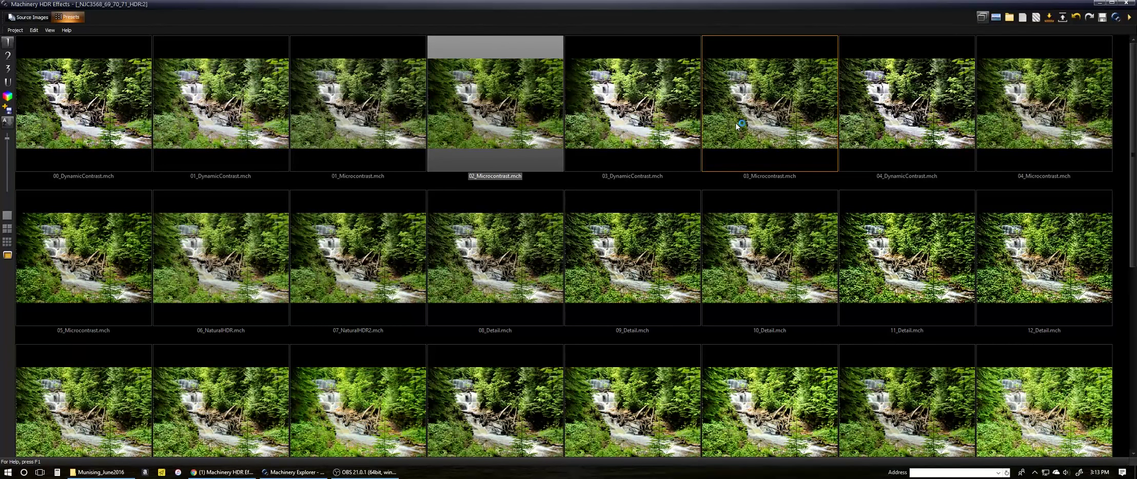
double_click(747, 259)
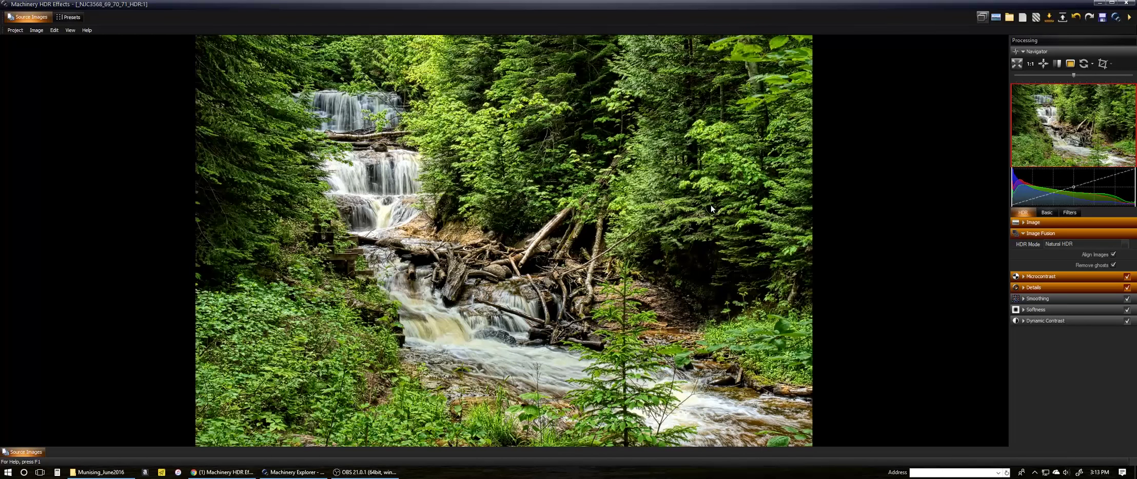
In Details, lower Small Contrasts to 149 and Large Contrasts to roughly 150.
left_click(1021, 276)
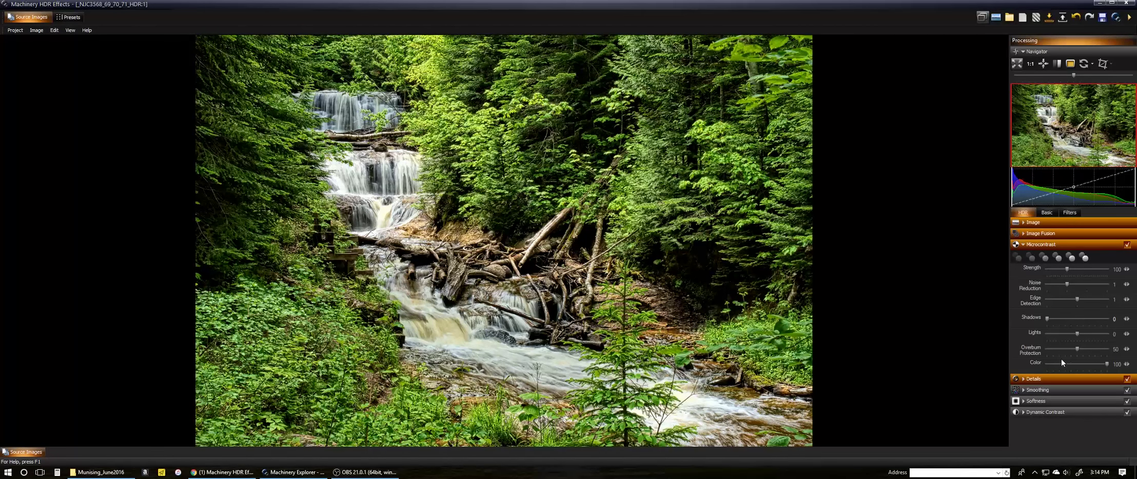
left_click(1059, 379)
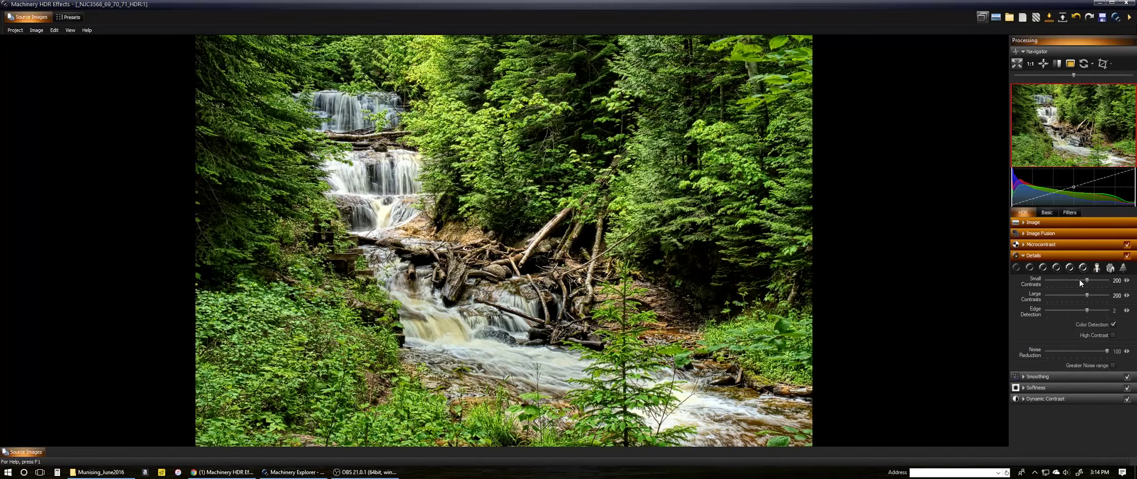
left_click_drag(1086, 281, 1078, 280)
left_click_drag(1087, 296, 1076, 298)
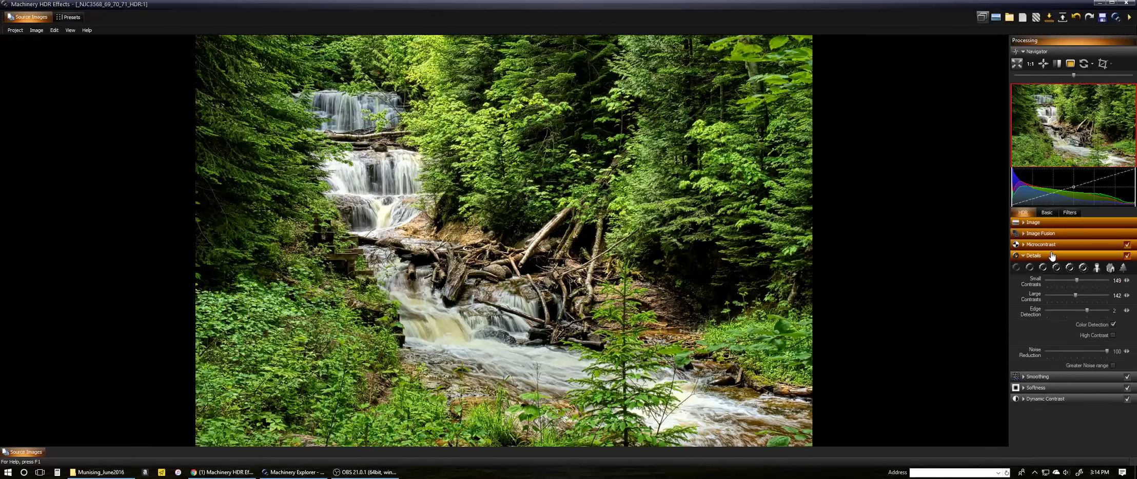
left_click(1045, 213)
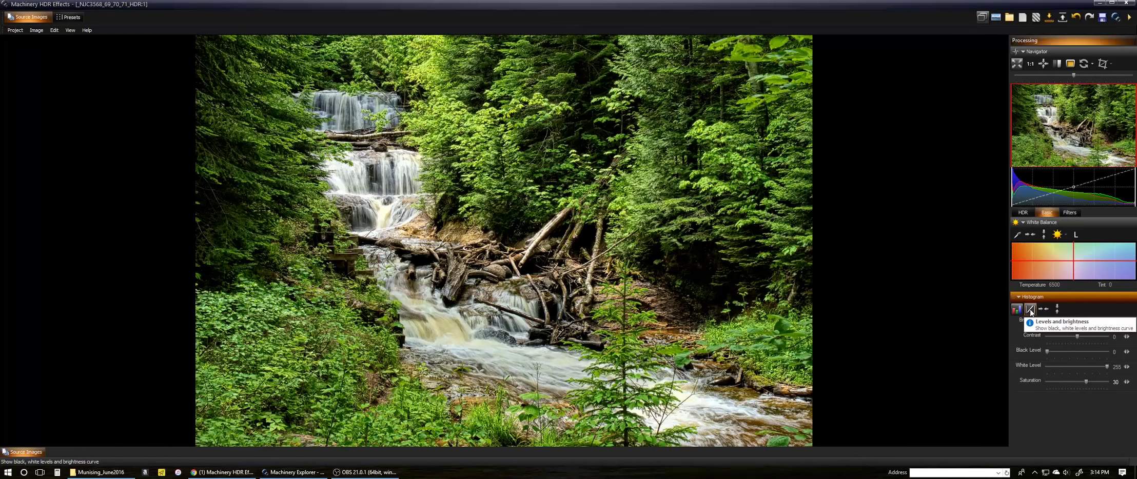
Switch the RGB histogram to a luminance plot and show the Filters list.
left_click(1031, 310)
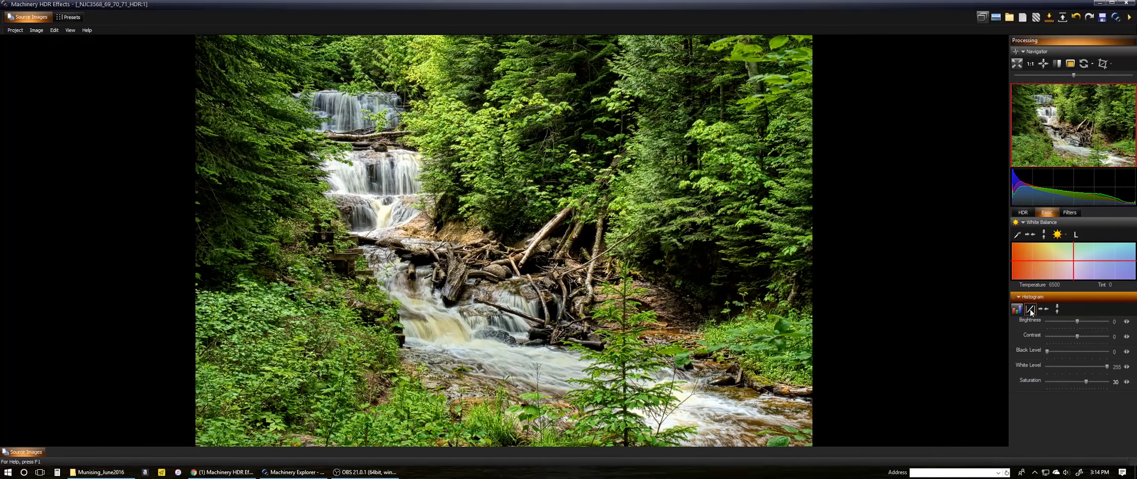
left_click(1031, 311)
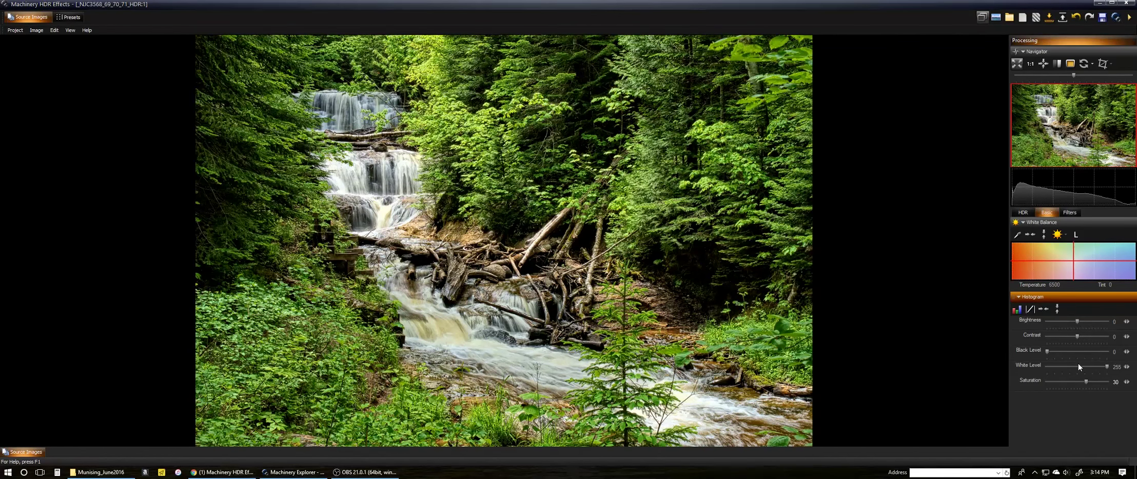
left_click(1071, 213)
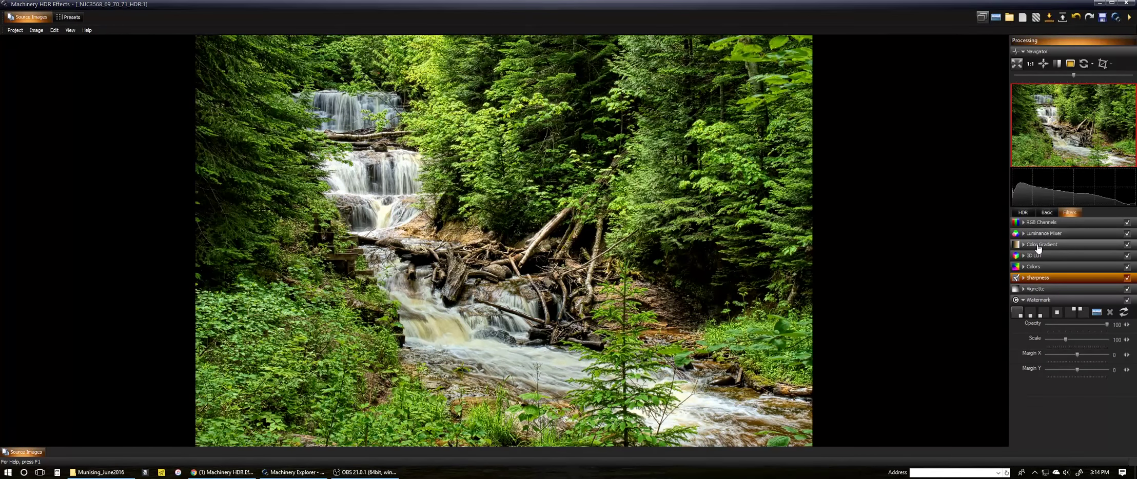
On the Colors Saturation curve, sample an image colour and pull its point into a deep dip.
left_click(1039, 267)
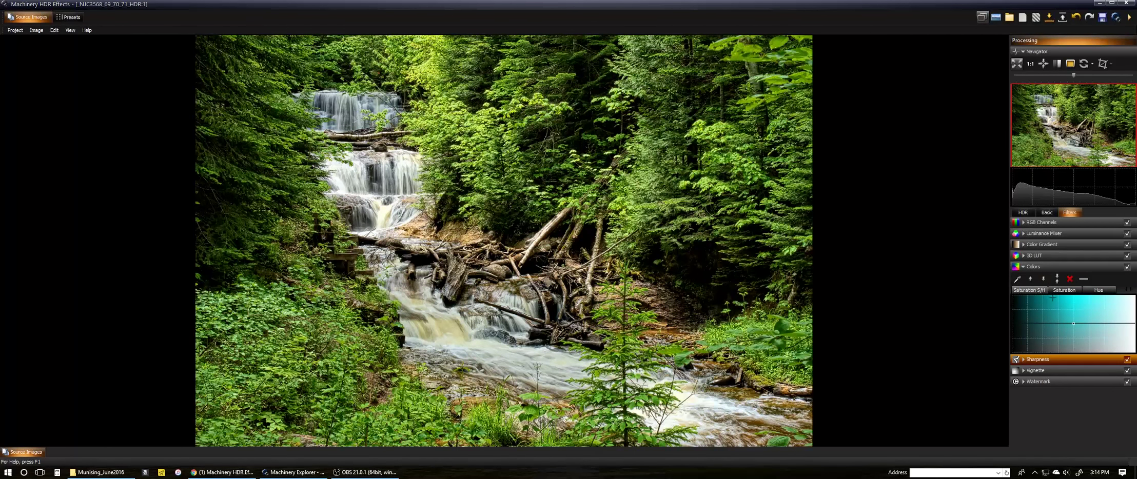
left_click(1069, 293)
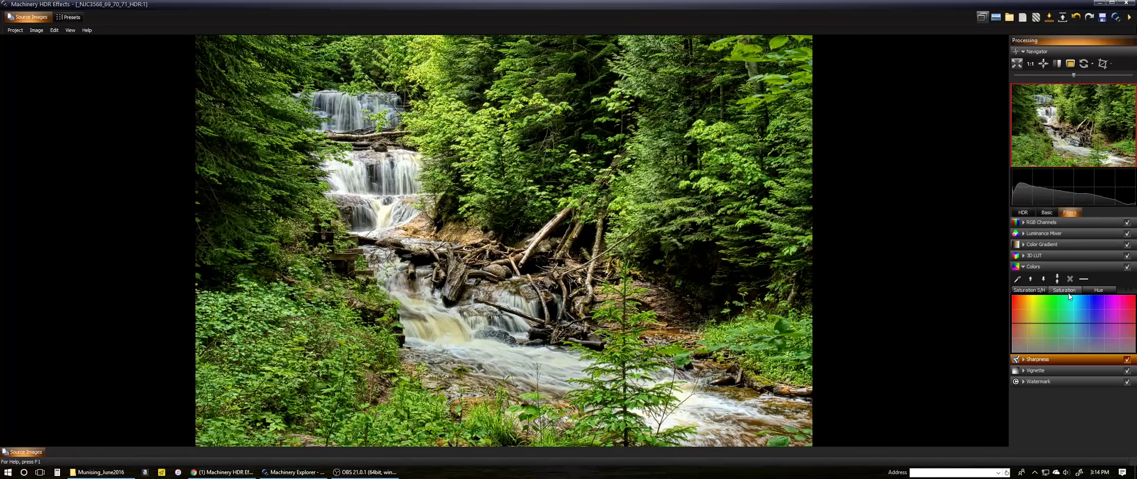
left_click(1017, 279)
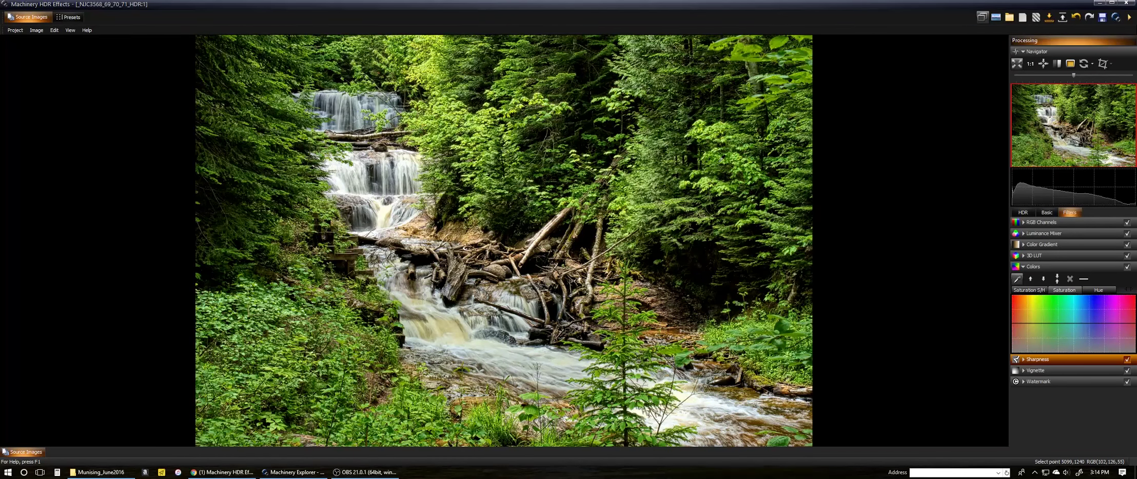
left_click(724, 158)
left_click(1042, 324)
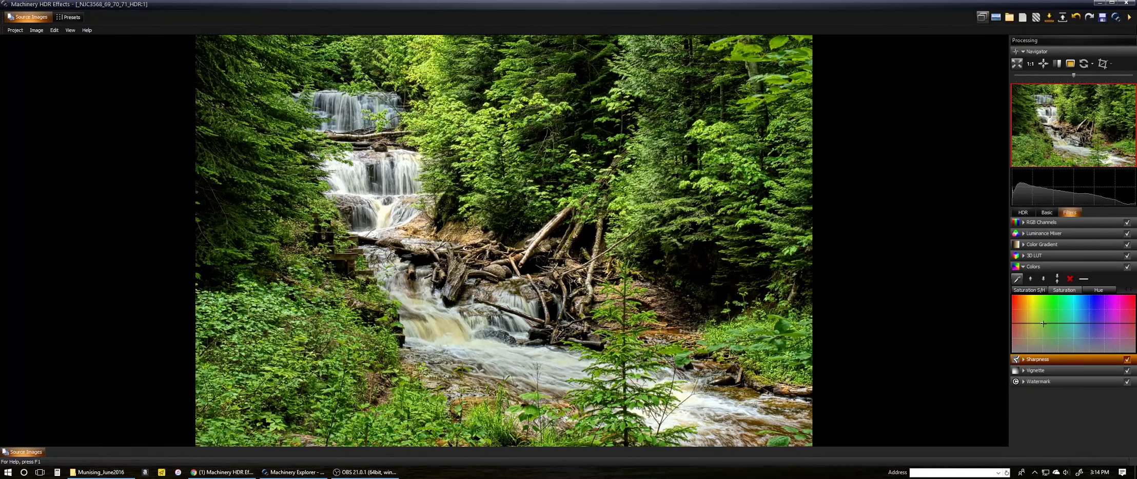
left_click_drag(1043, 324, 1042, 329)
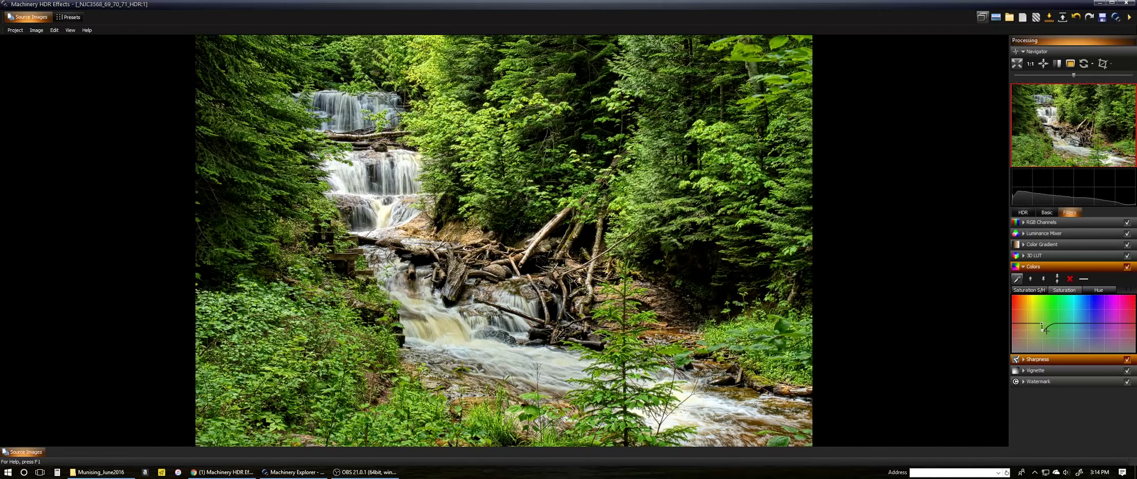
left_click_drag(1043, 330, 1041, 324)
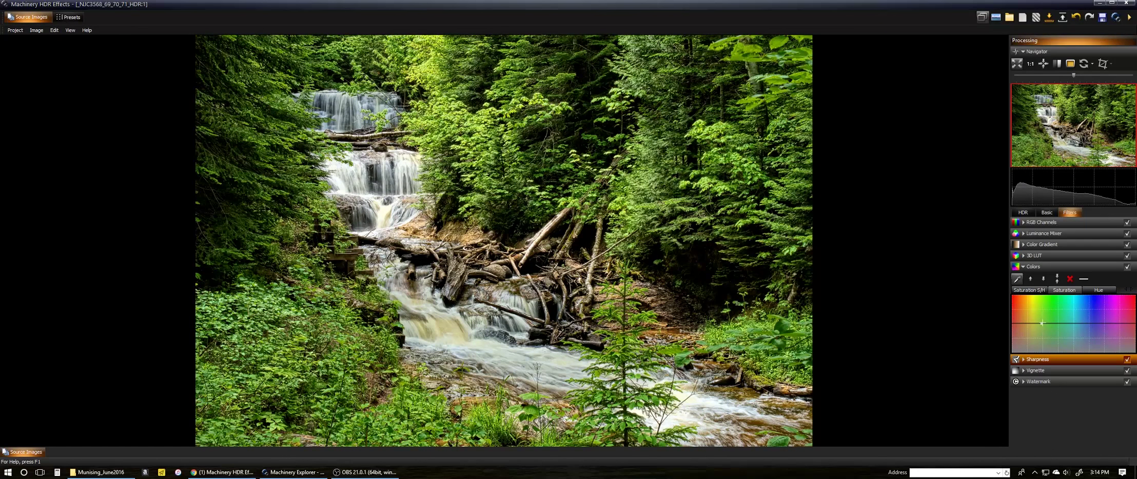
mouse_move(1042, 323)
left_mouse_down()
mouse_move(1040, 345)
mouse_move(1038, 331)
left_mouse_up()
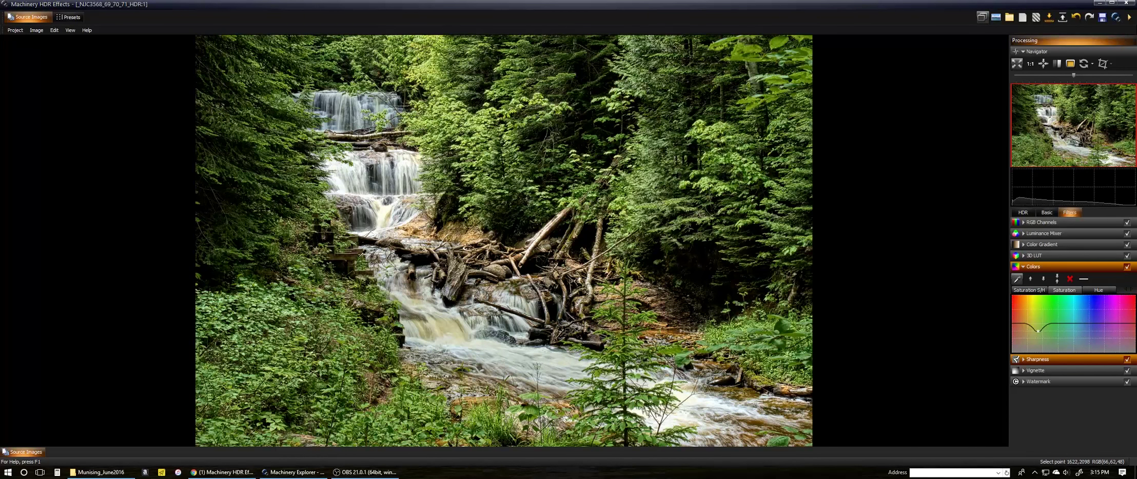
Sample a second colour and raise saturation bumps on the curve, including the cyan hues.
left_click(453, 322)
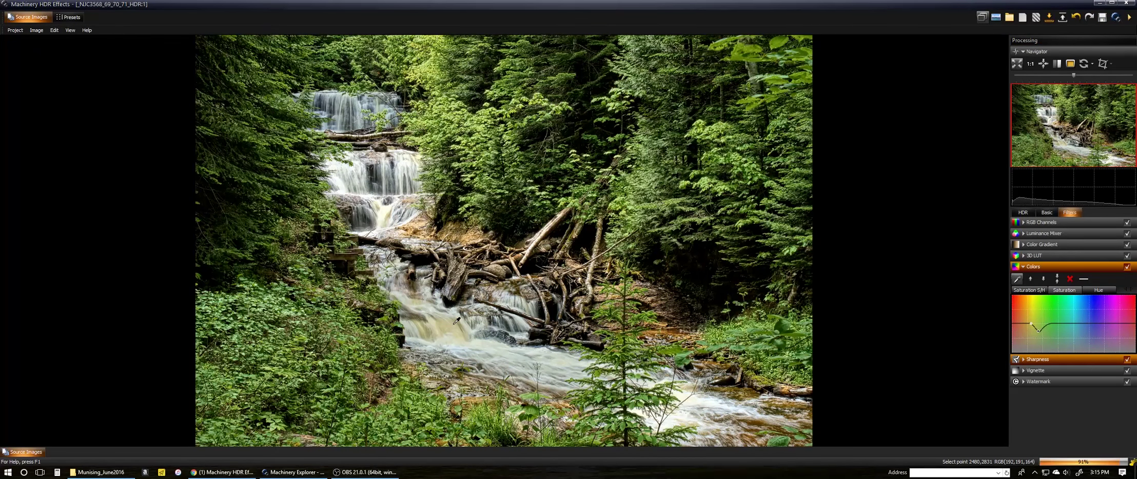
left_click(1031, 323)
left_click_drag(1031, 323, 1030, 317)
left_click_drag(1029, 324, 1027, 321)
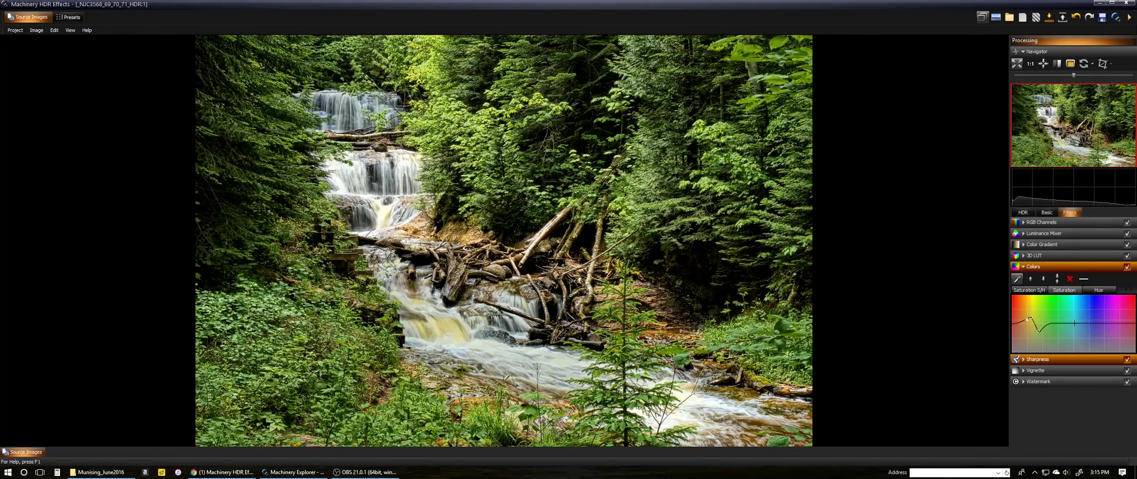
left_click_drag(1074, 323, 1075, 318)
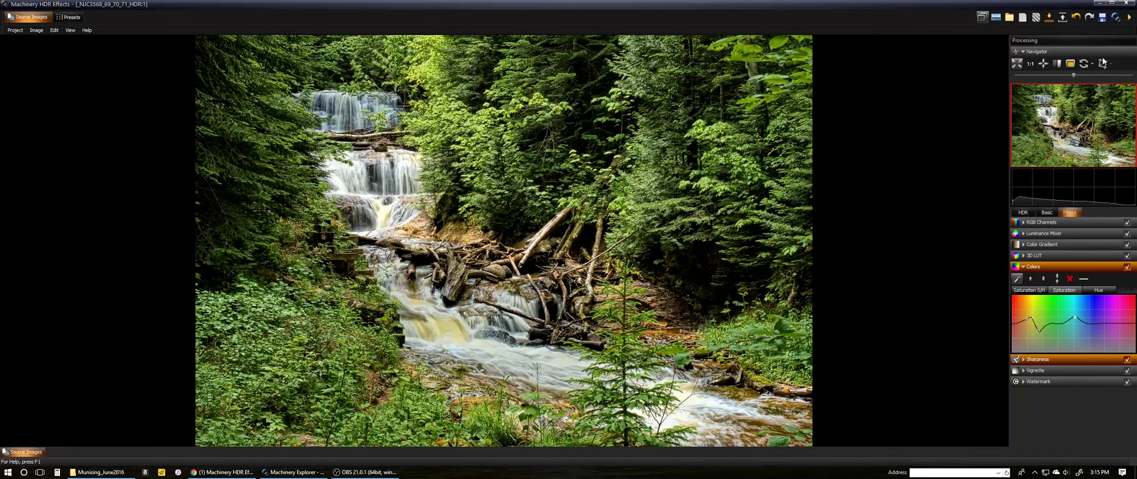
left_click(1061, 61)
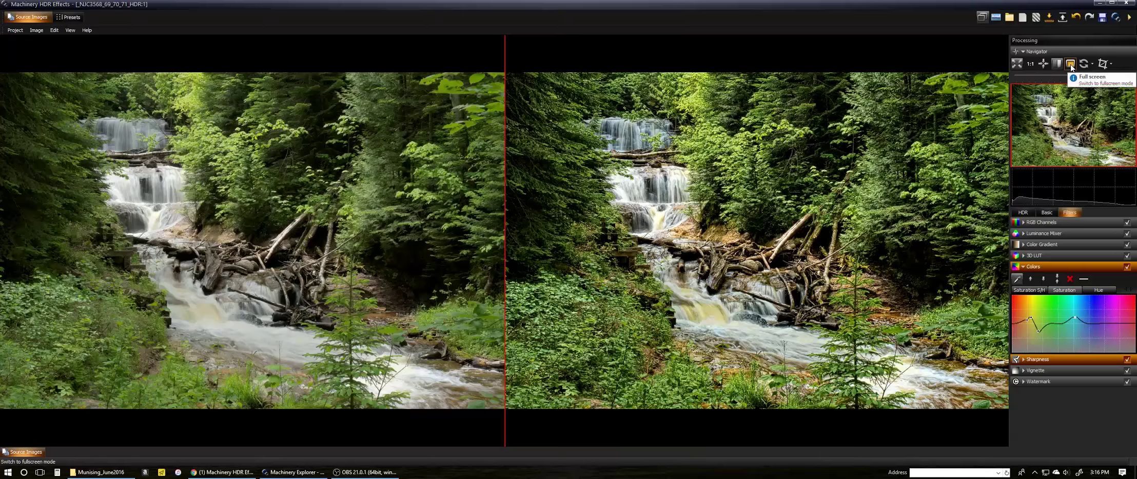
left_click(1071, 65)
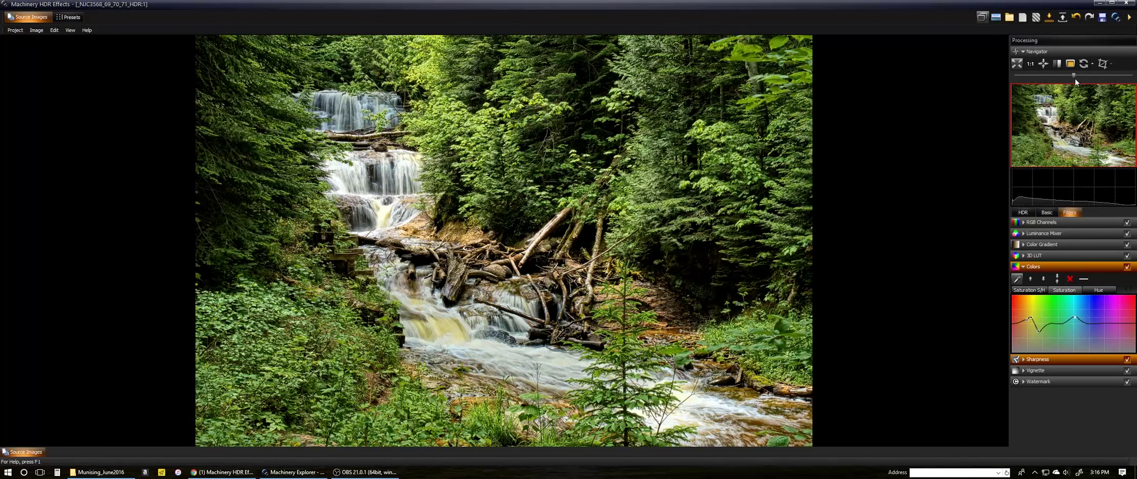
Crop the waterfall image to 9806 × 3833 by trimming its right and bottom edges.
left_click(1105, 65)
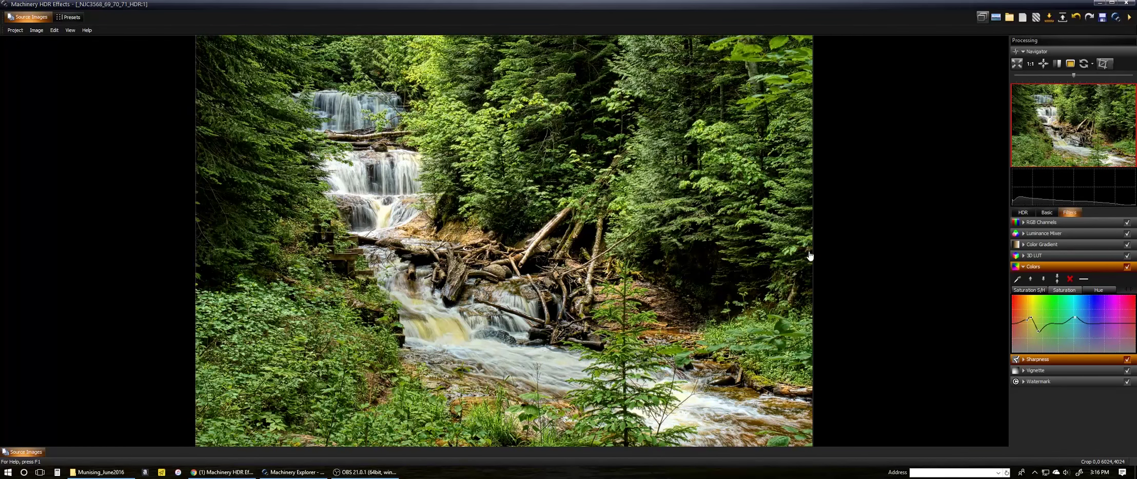
left_click_drag(810, 255, 791, 256)
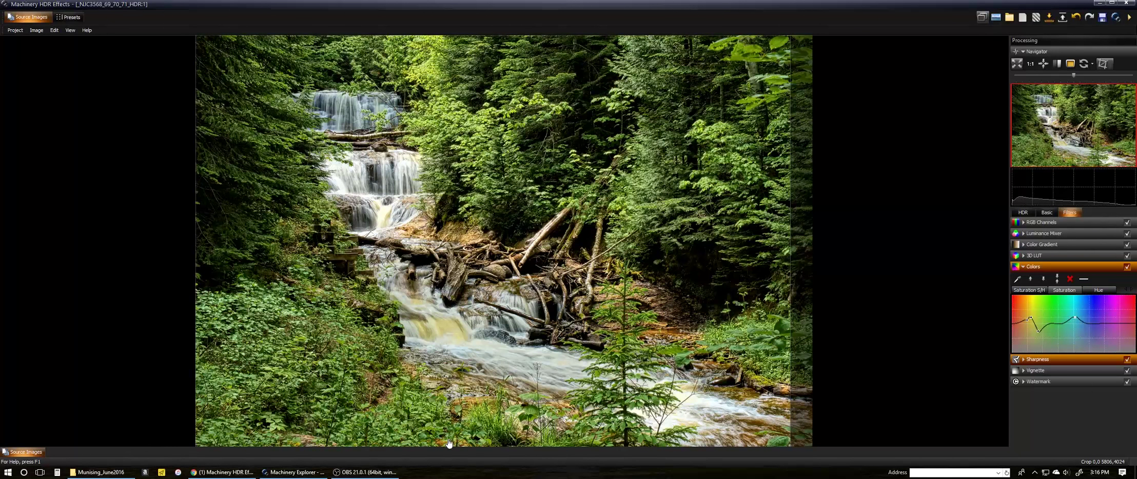
left_click_drag(453, 446, 457, 427)
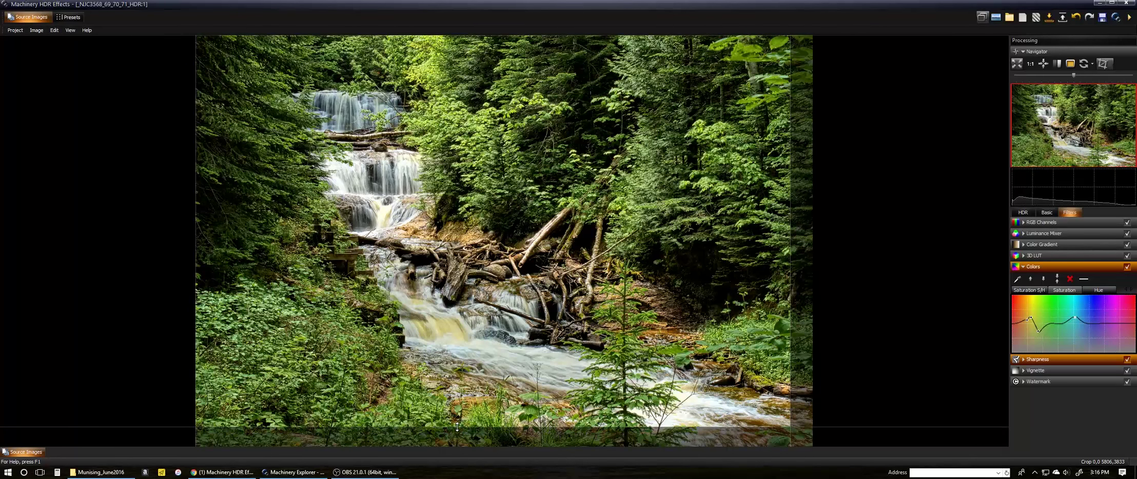
Save the cropped merge as _NJC3568_69_70_71_HDR.tif at 300 DPI in the HDR folder.
left_click(1102, 18)
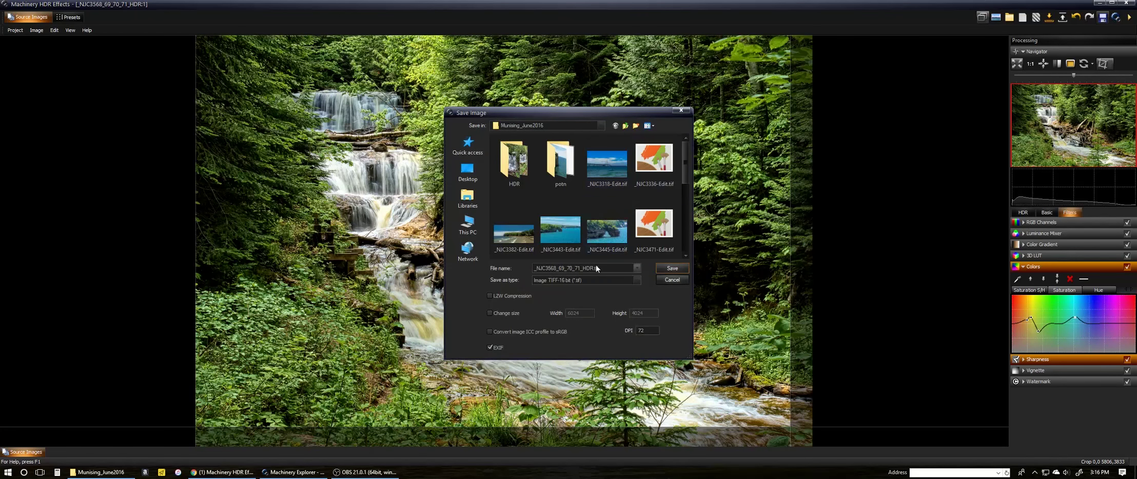
double_click(516, 170)
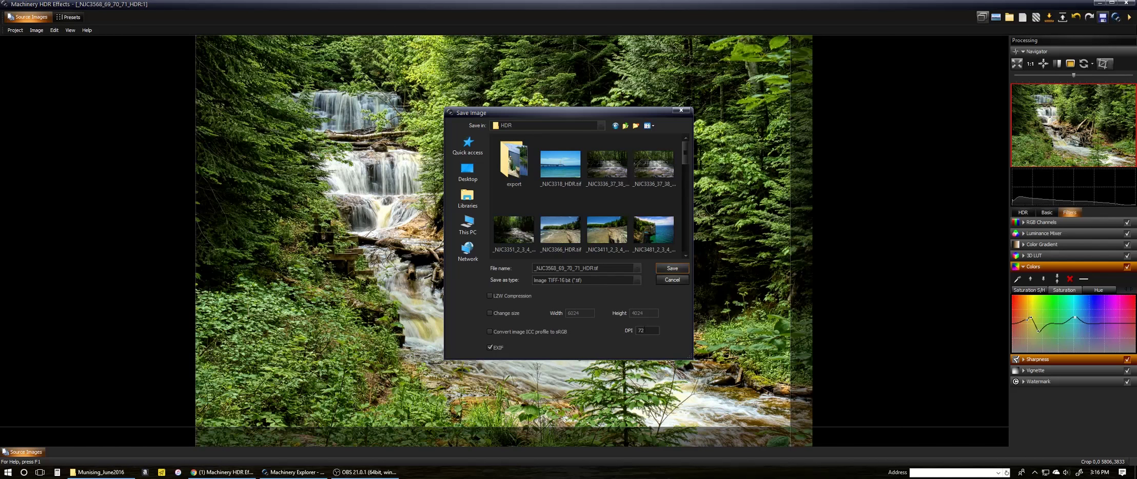
left_click_drag(651, 331, 626, 334)
type("300")
left_click(664, 267)
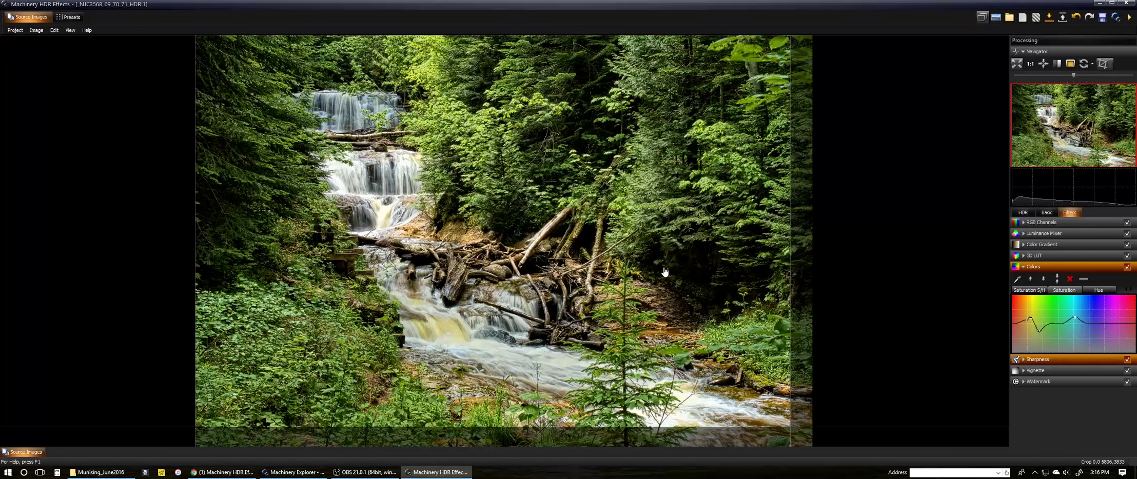
In Munising_June2016\HDR, add Date modified next to Name and sort newest-first in Details view.
left_click(100, 472)
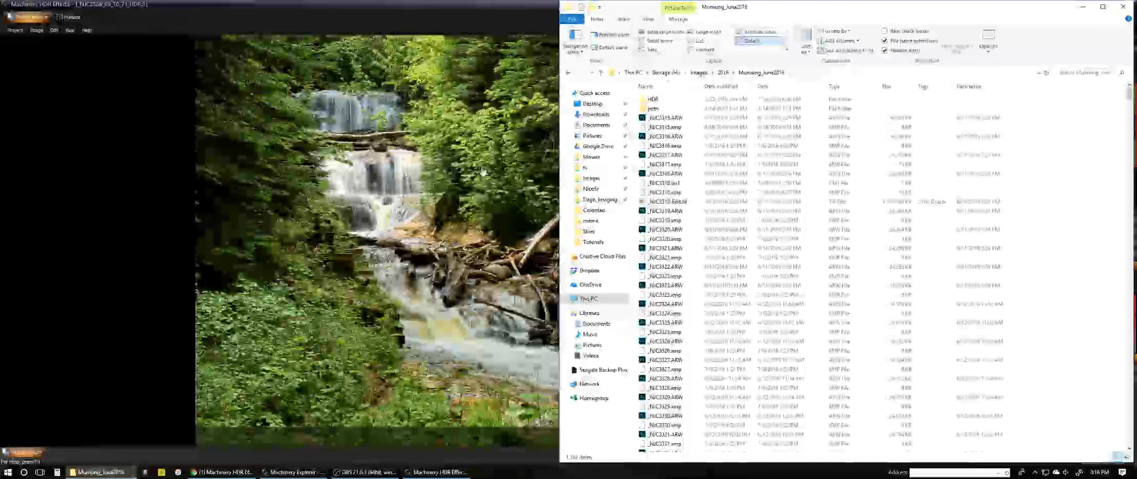
double_click(656, 100)
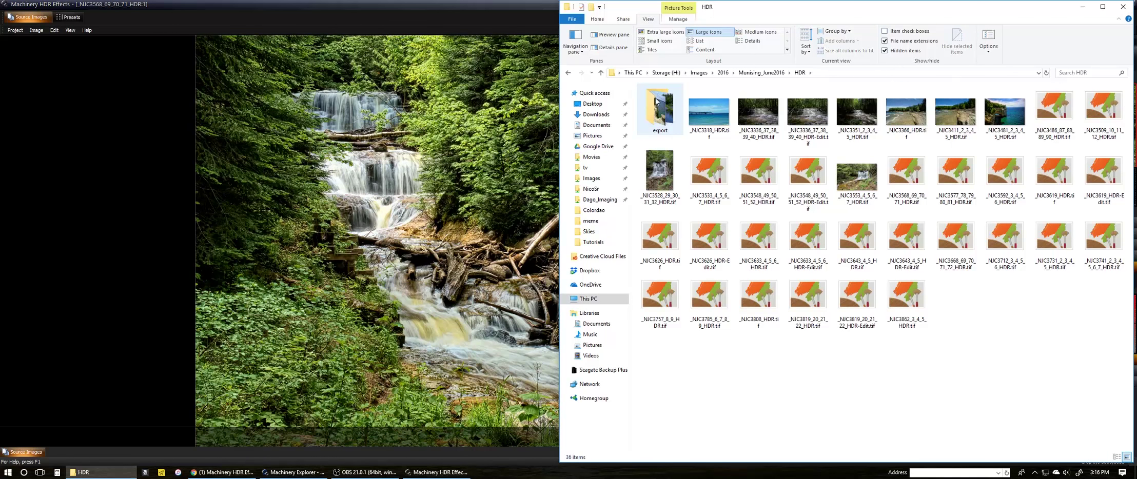
left_click(739, 42)
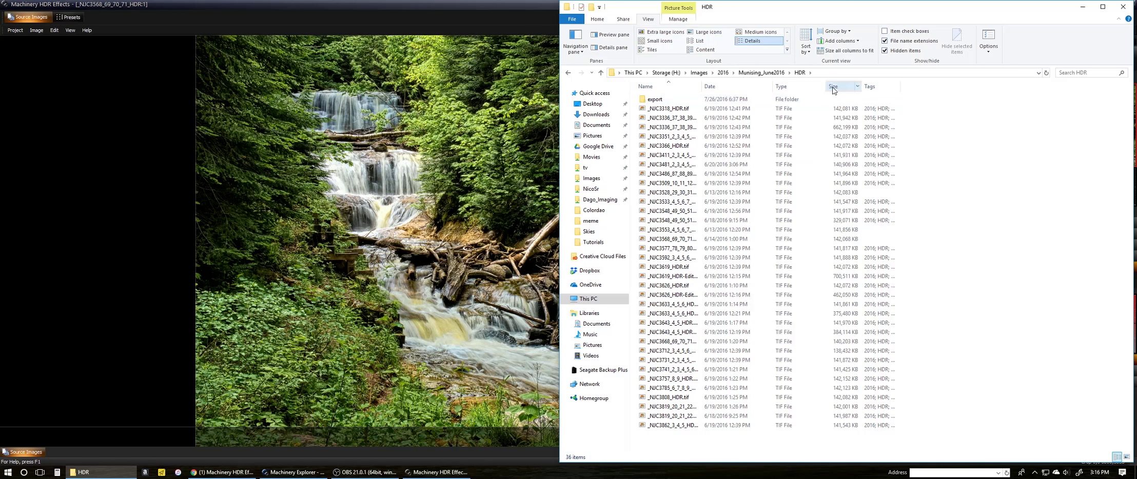
right_click(909, 87)
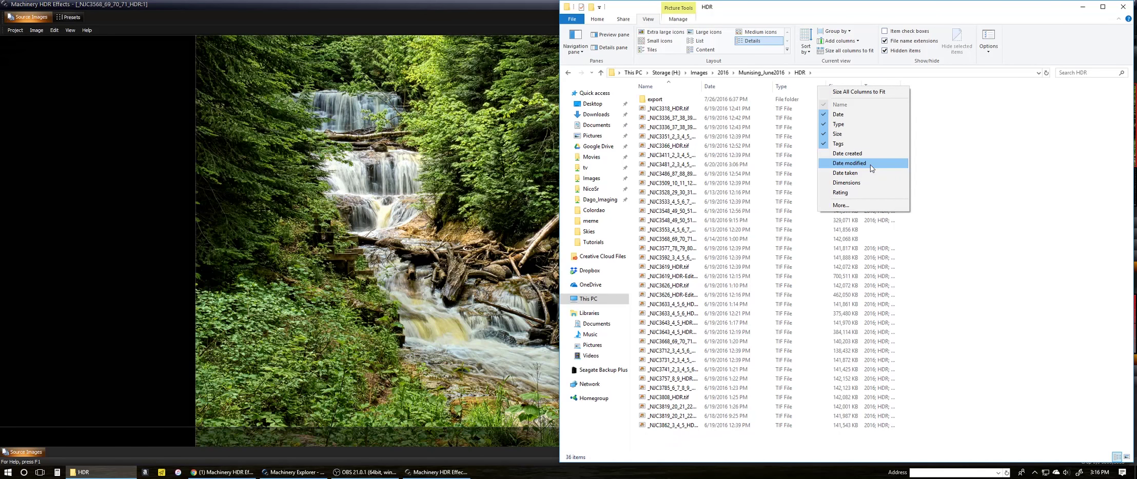
left_click(871, 168)
left_click(919, 87)
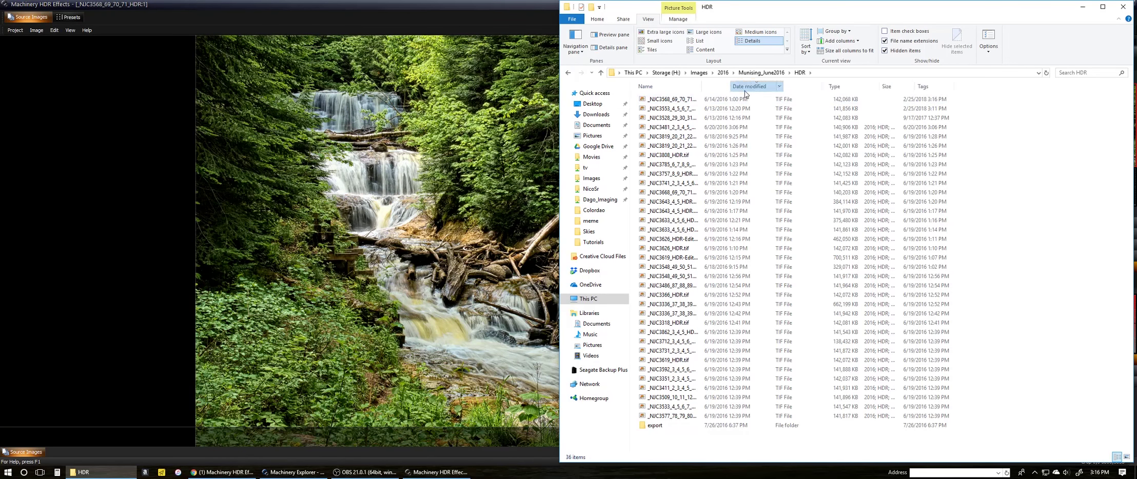
mouse_move(746, 93)
left_mouse_down()
mouse_move(714, 86)
mouse_move(730, 84)
left_mouse_up()
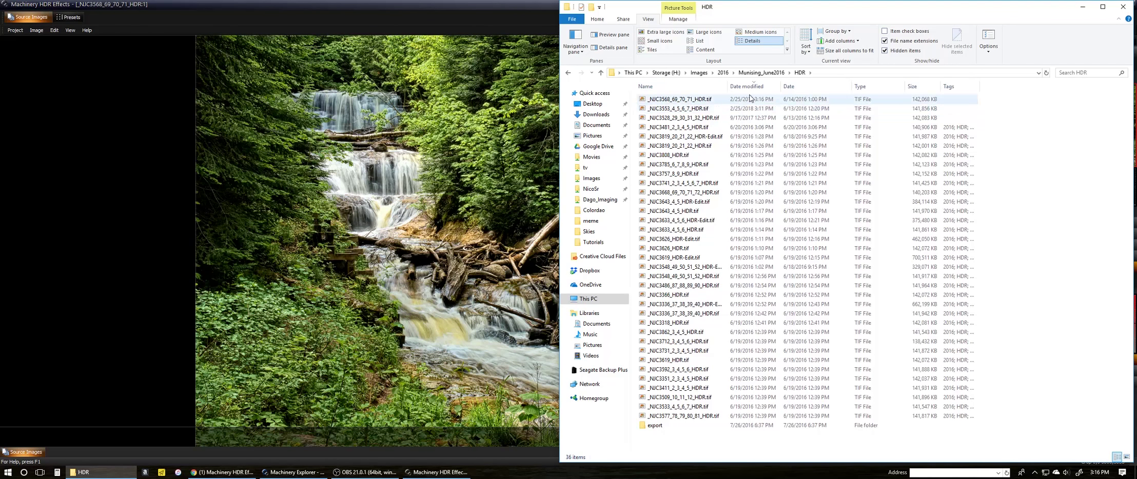